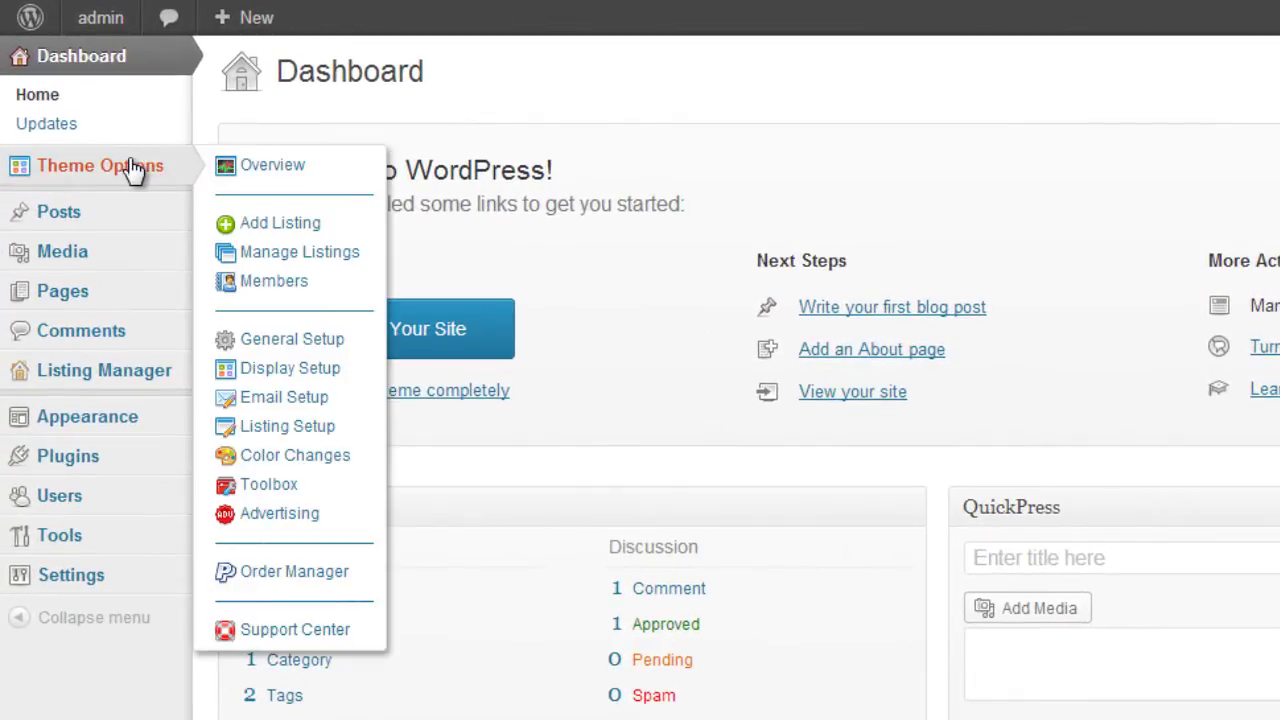
Step: Open Theme Options > Listing Setup and look over the Listing Packages and Membership Packages tabs
click(137, 167)
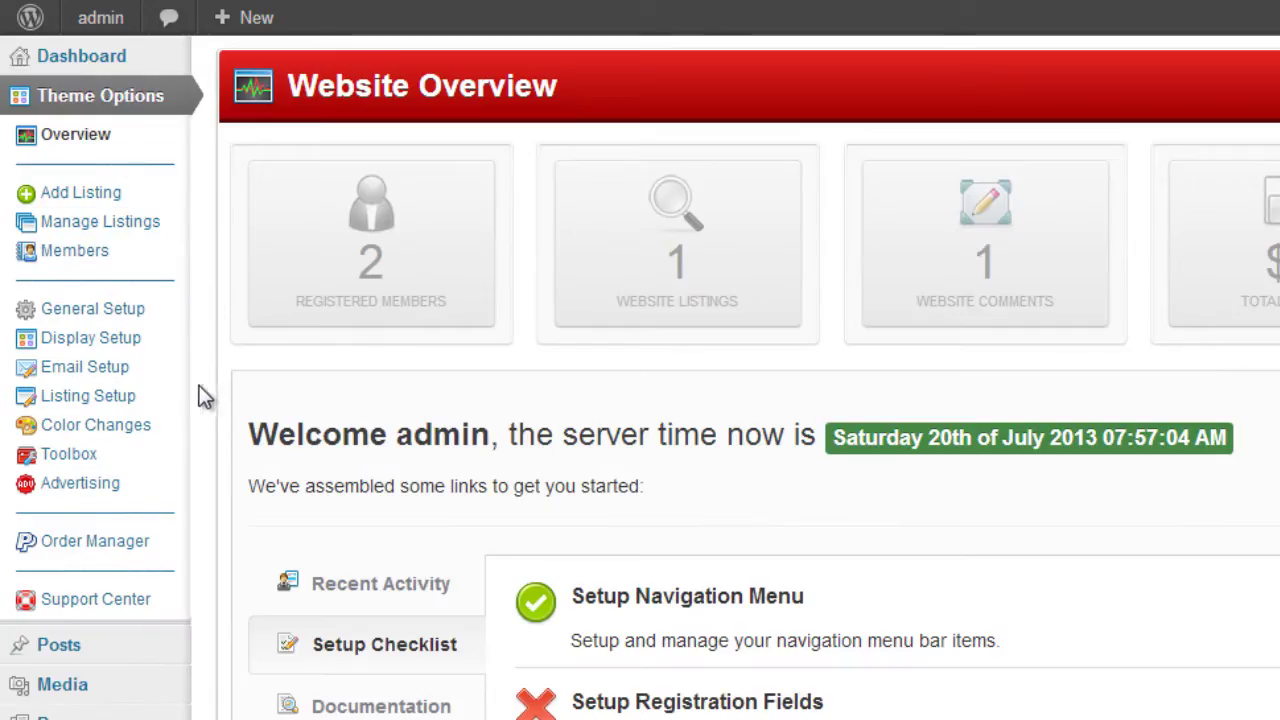
click(128, 398)
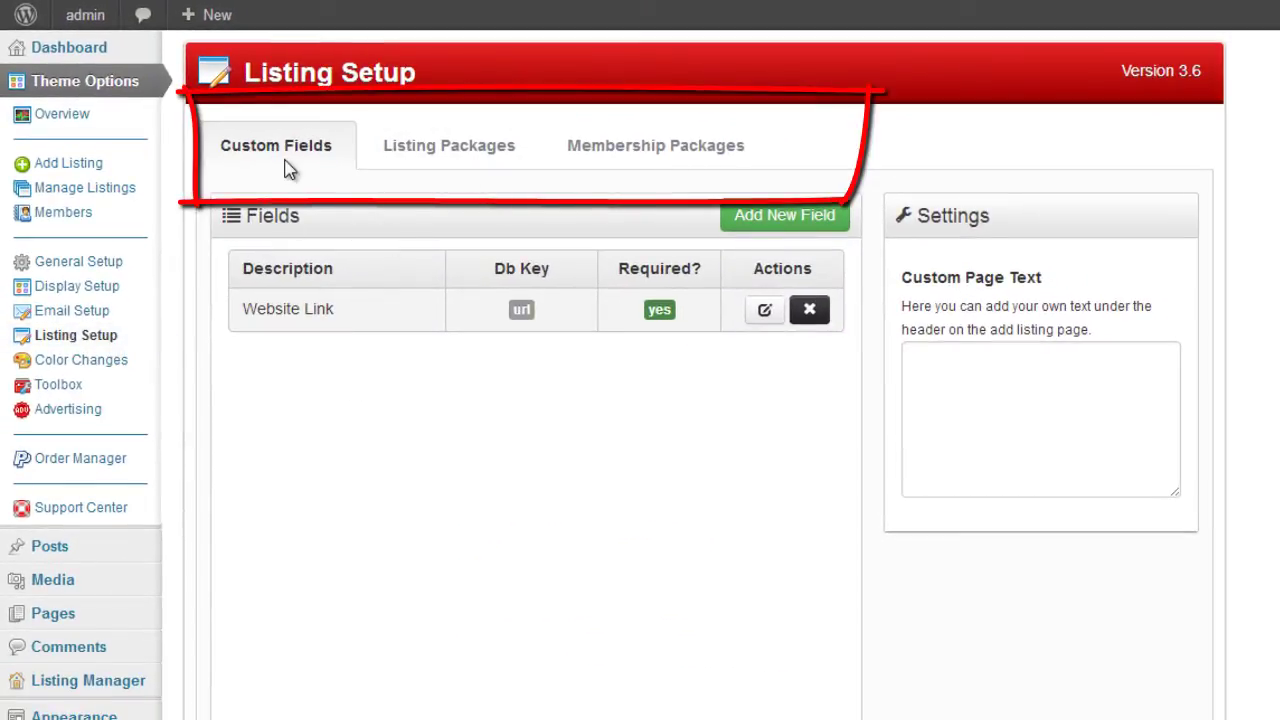
click(405, 158)
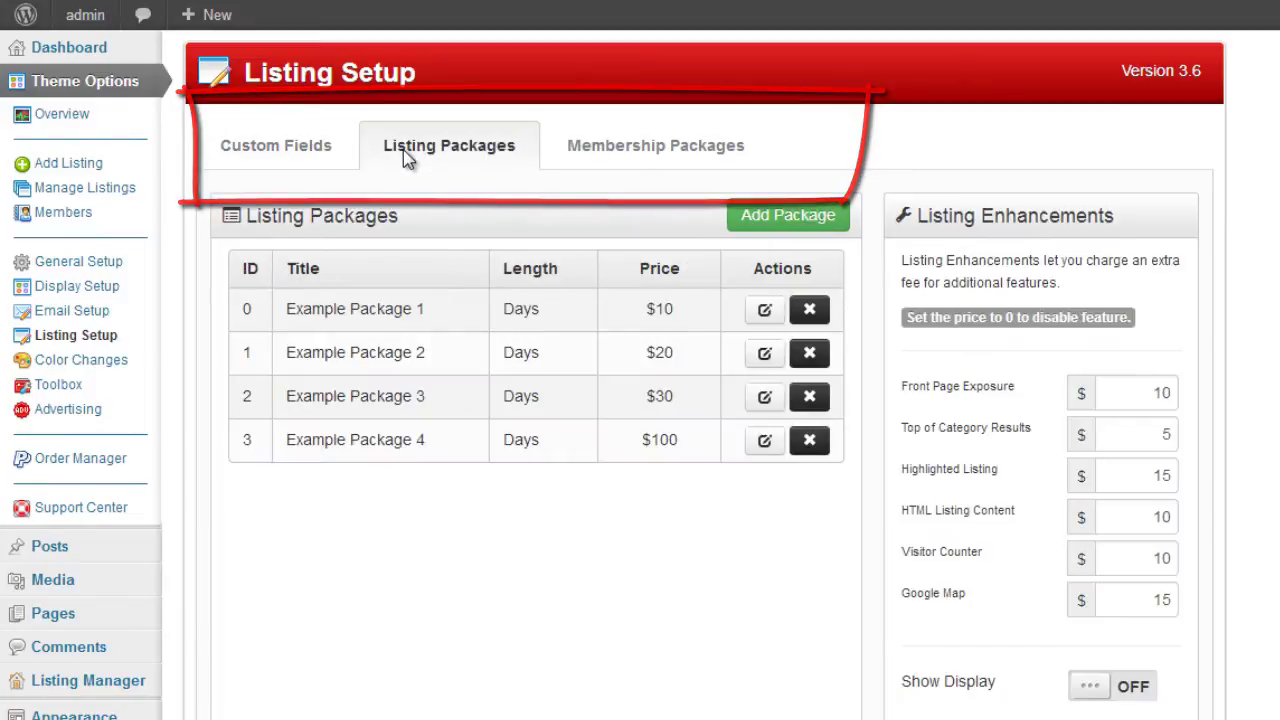
click(645, 157)
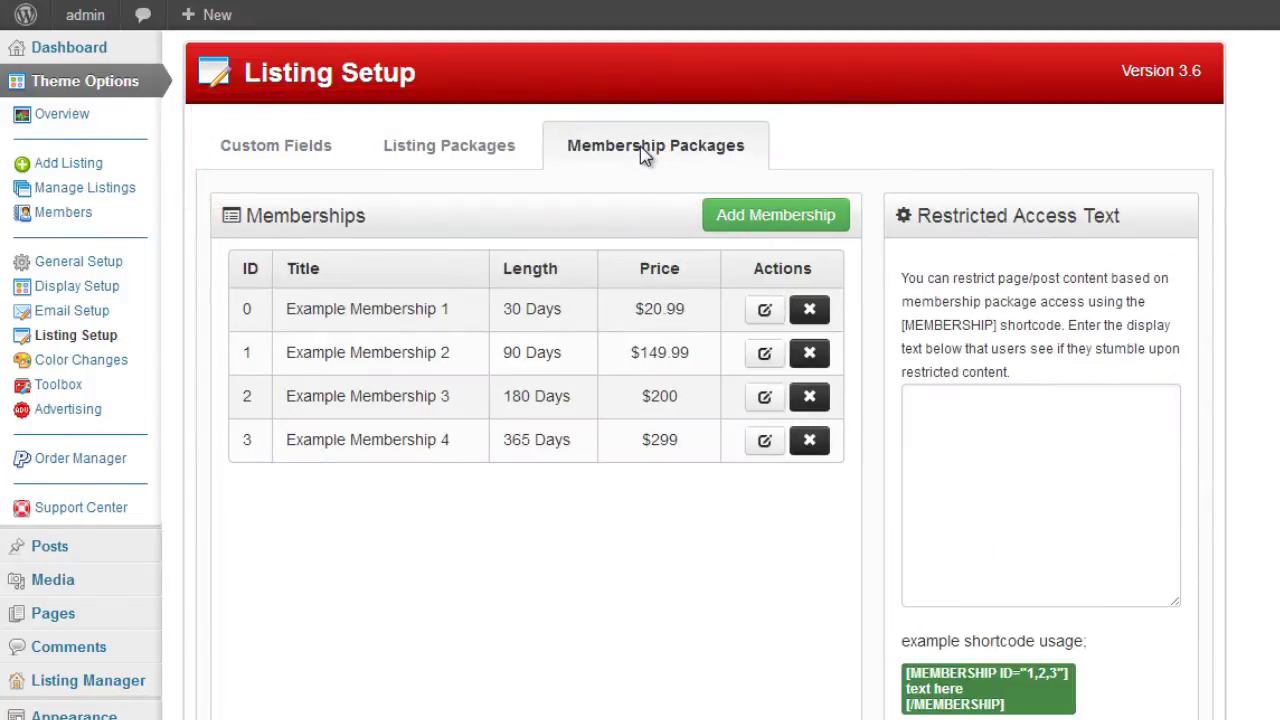
click(492, 154)
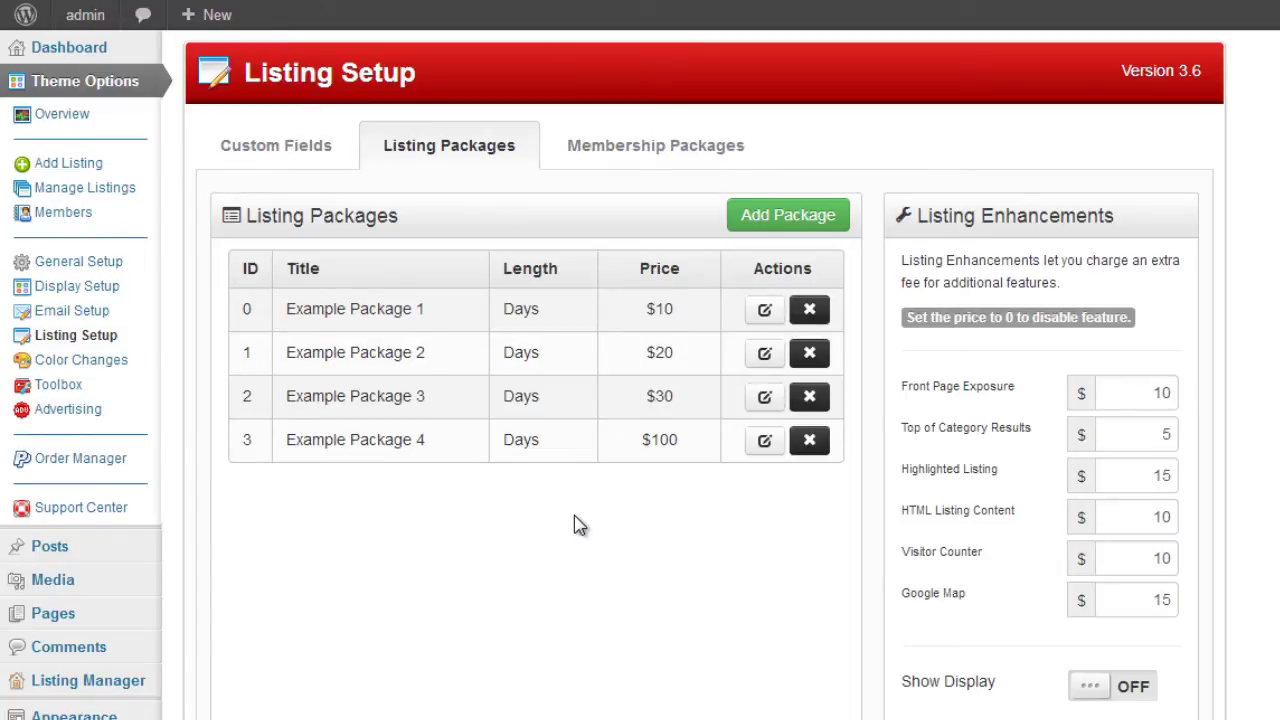
Step: Start adding a new listing package from the Listing Packages tab
scroll(574, 525, down, 1)
scroll(574, 525, up, 1)
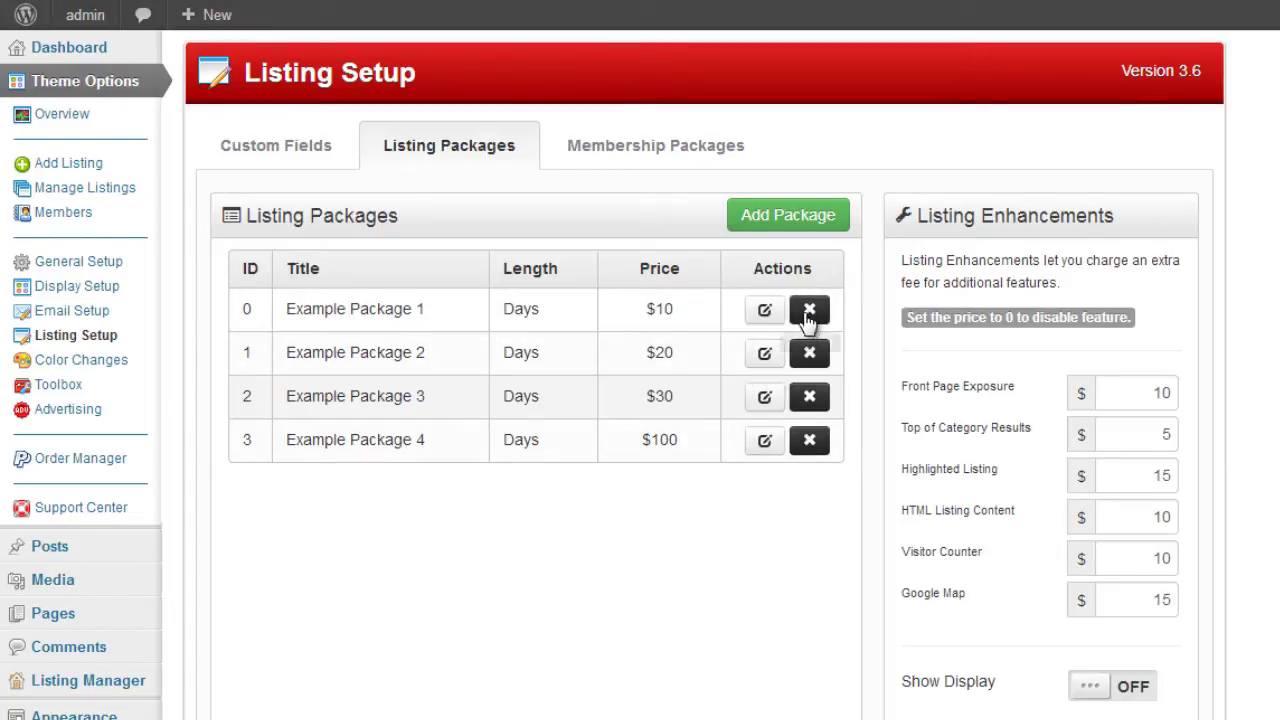
click(777, 220)
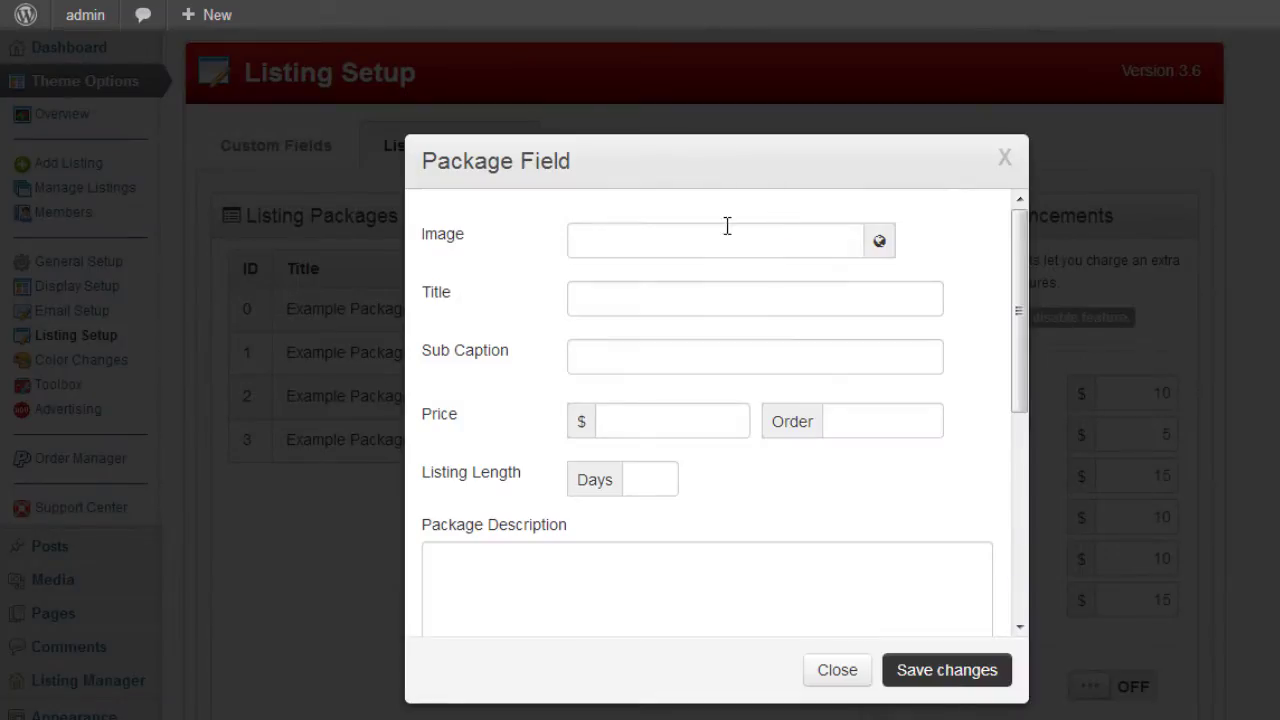
Step: Step through the package Image, Title, Sub Caption, Price, Order, Listing Length and Description fields
click(752, 244)
click(726, 297)
click(712, 350)
scroll(713, 355, down, 1)
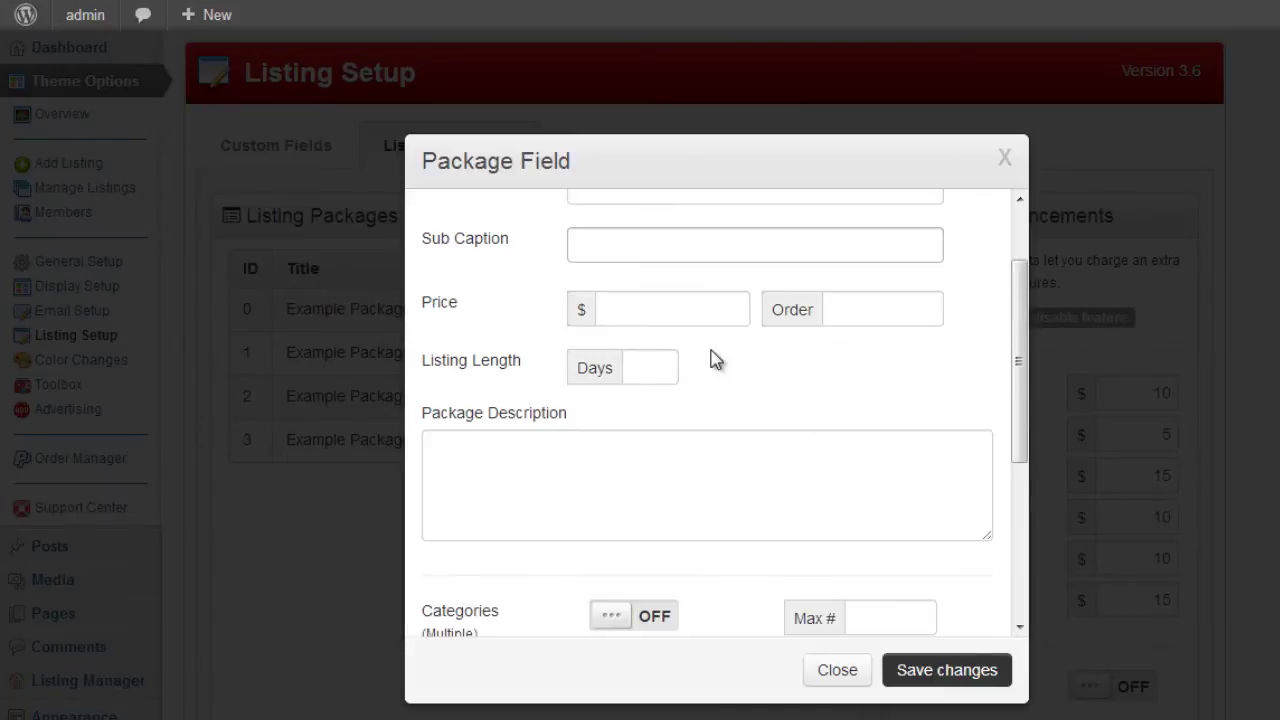
click(675, 314)
click(868, 312)
click(663, 366)
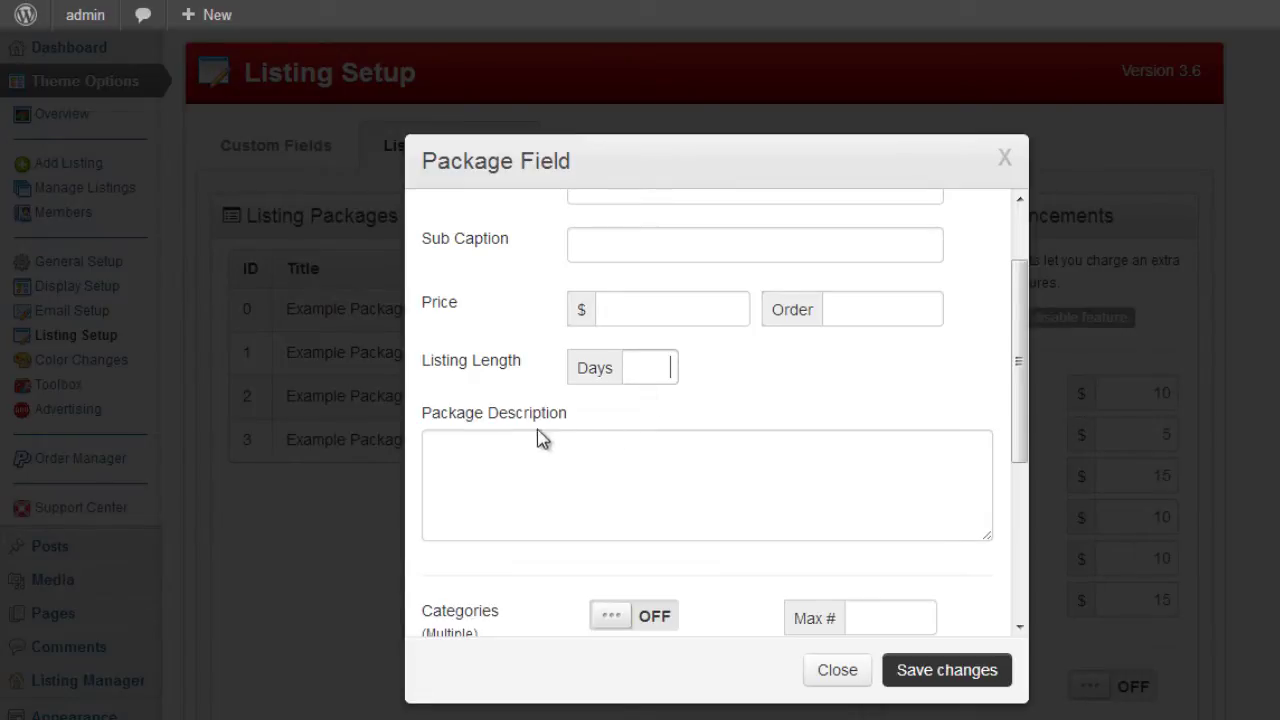
click(533, 466)
scroll(750, 428, down, 1)
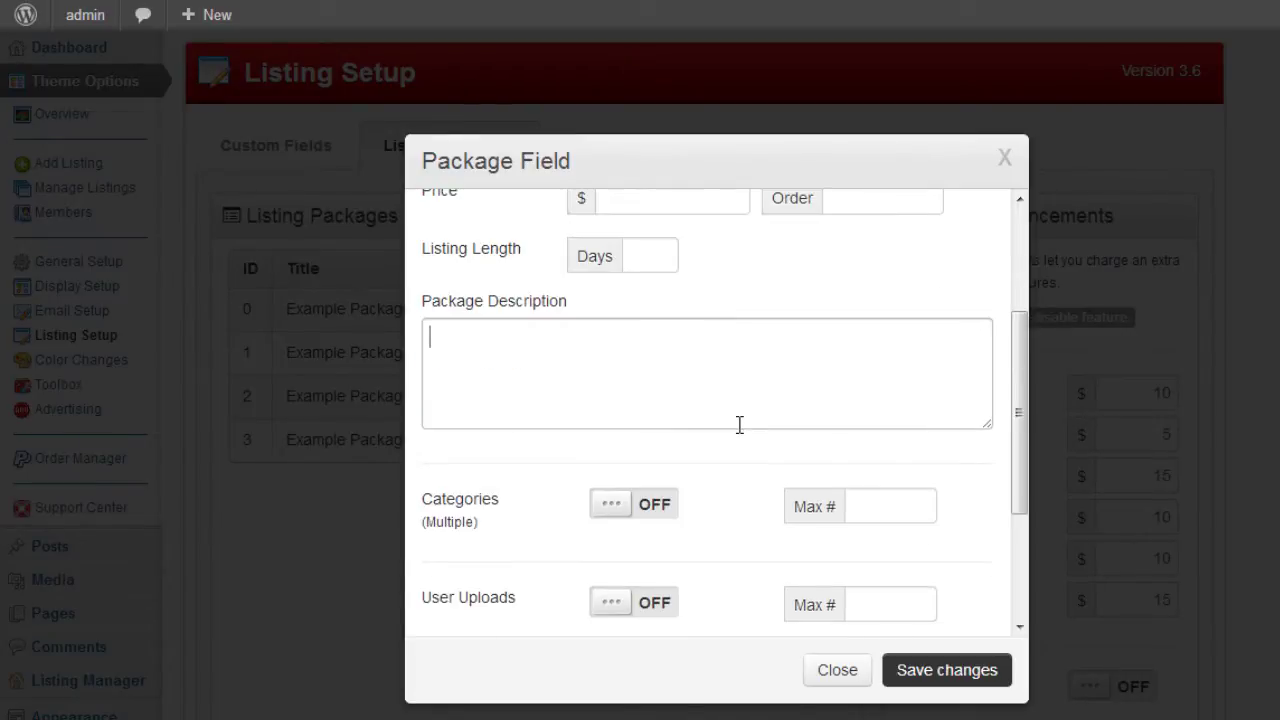
scroll(731, 410, down, 1)
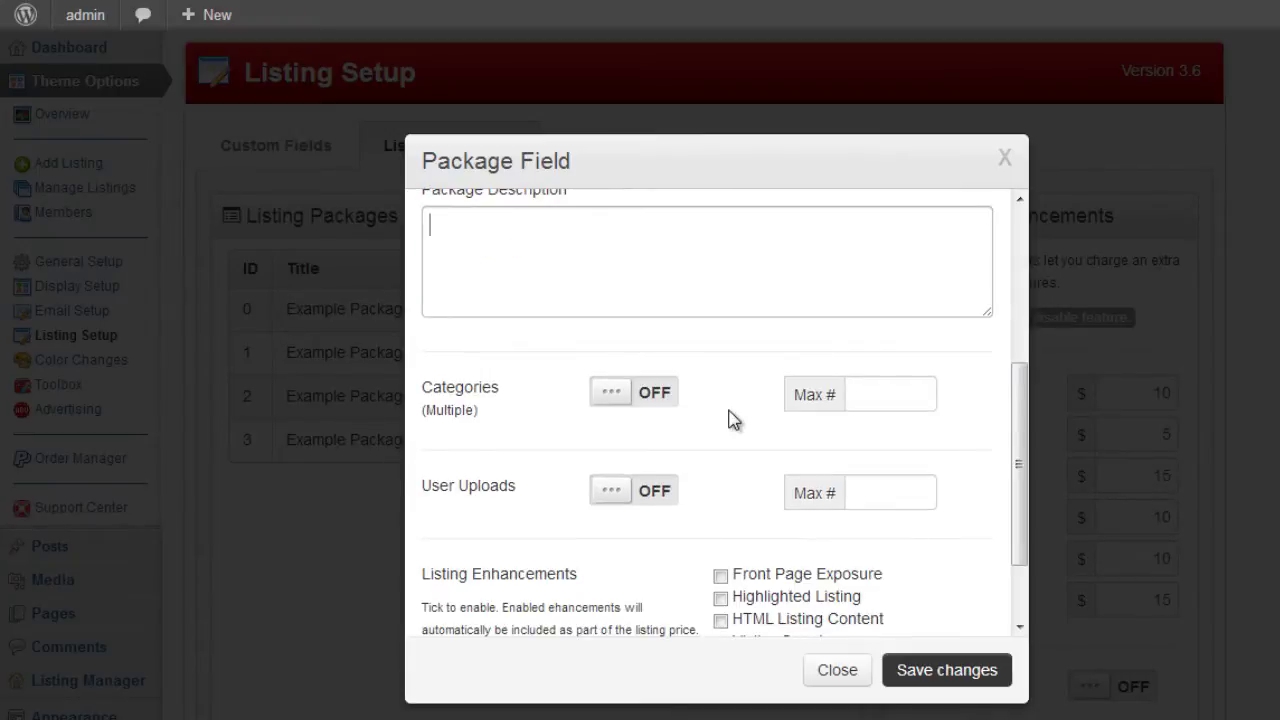
Step: Check the maximum categories field, then close the package form without saving
click(861, 395)
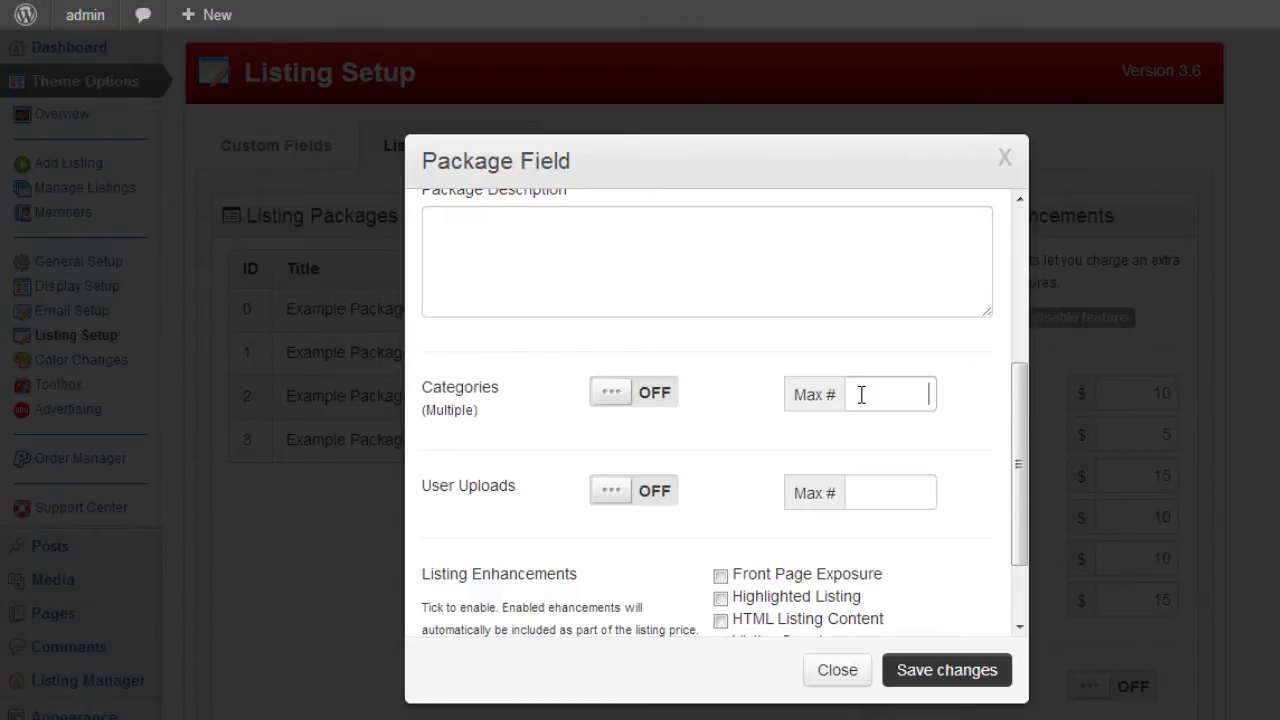
scroll(800, 405, down, 1)
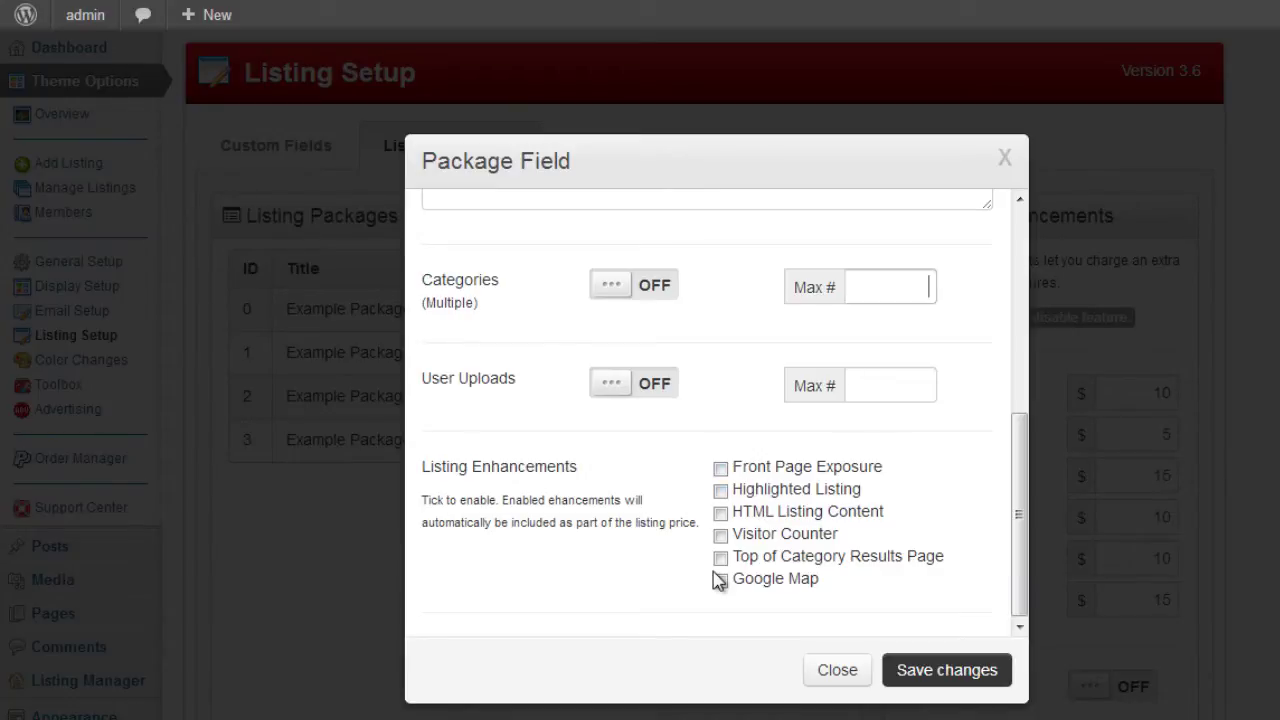
scroll(660, 498, up, 3)
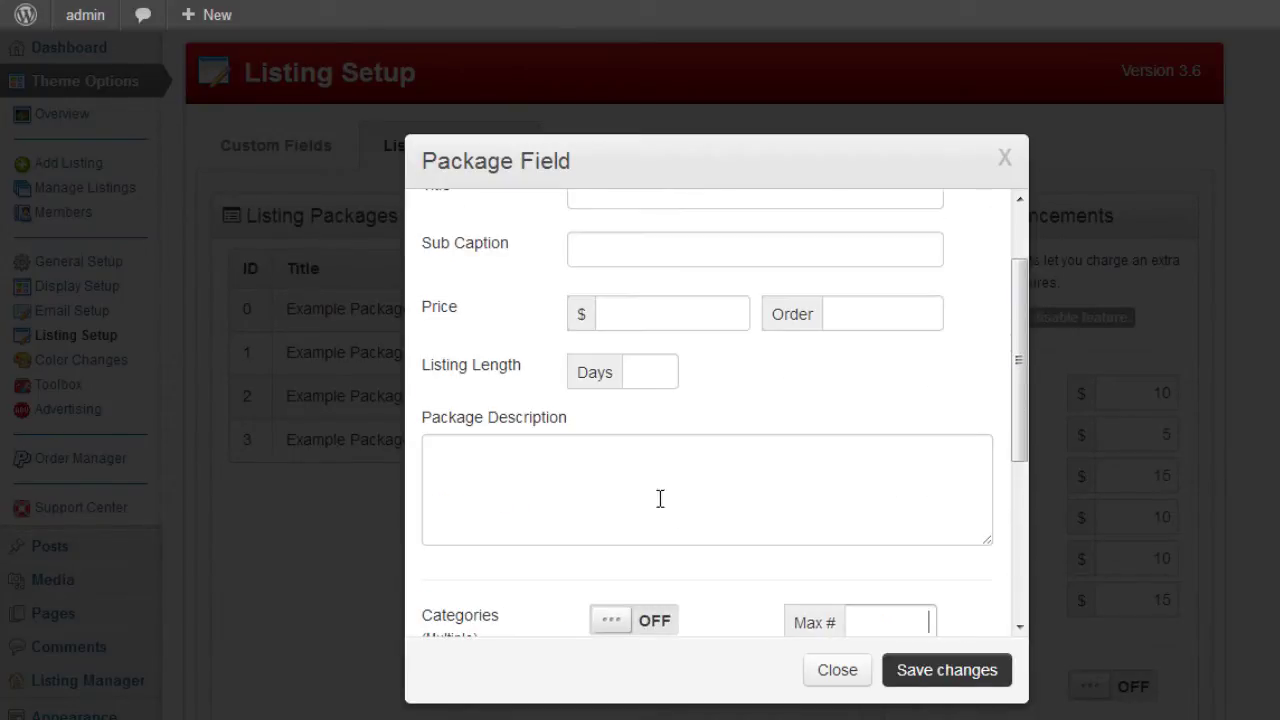
click(637, 320)
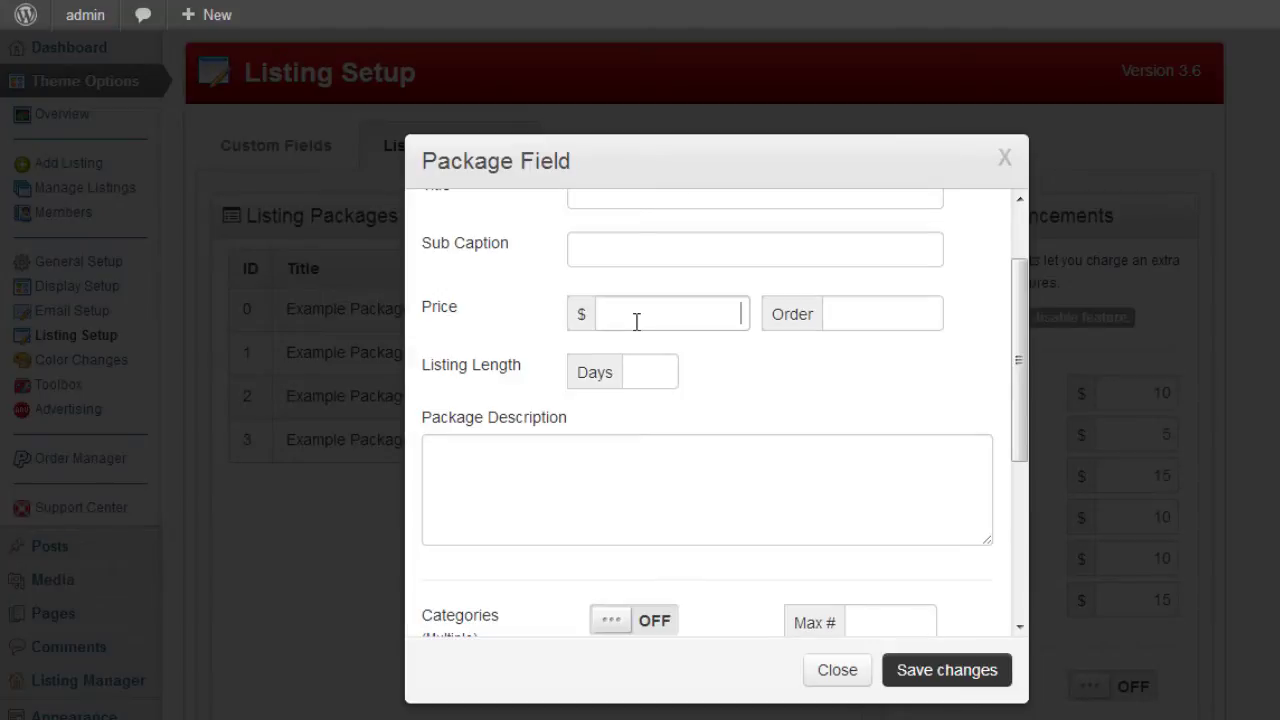
click(1005, 160)
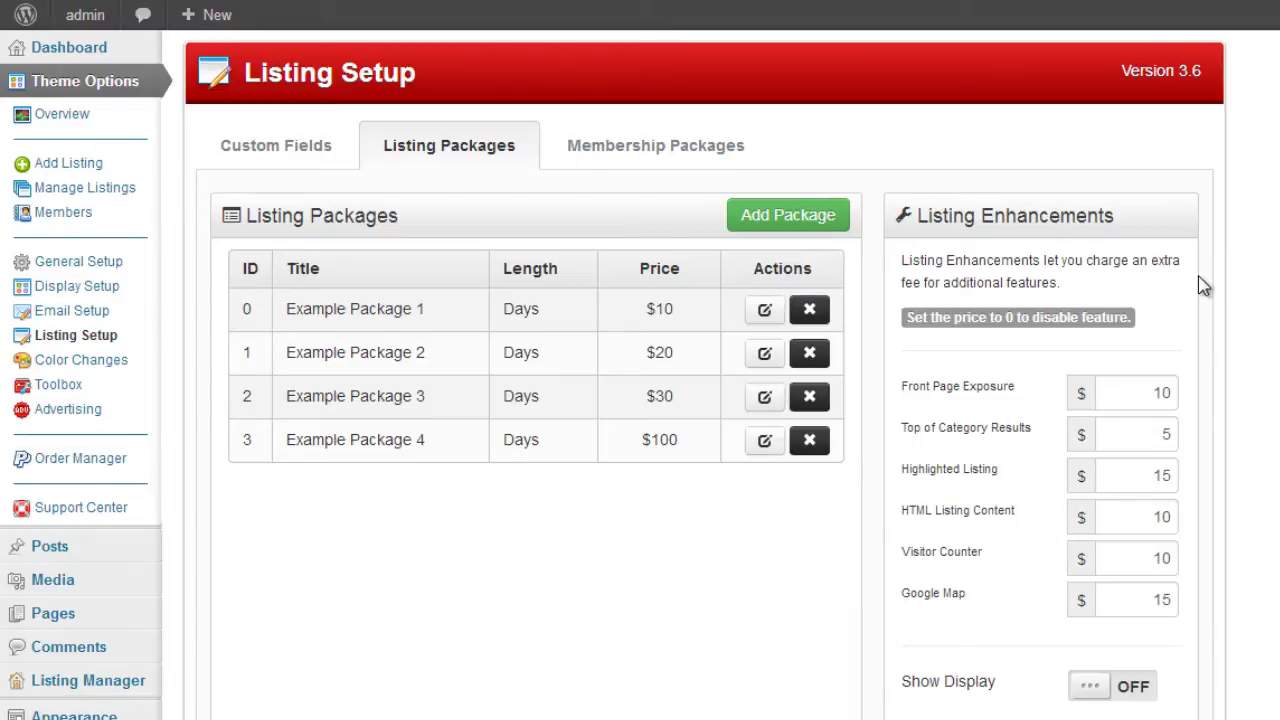
Step: Set a 10 USD extra price for the Adult category
scroll(1206, 275, down, 2)
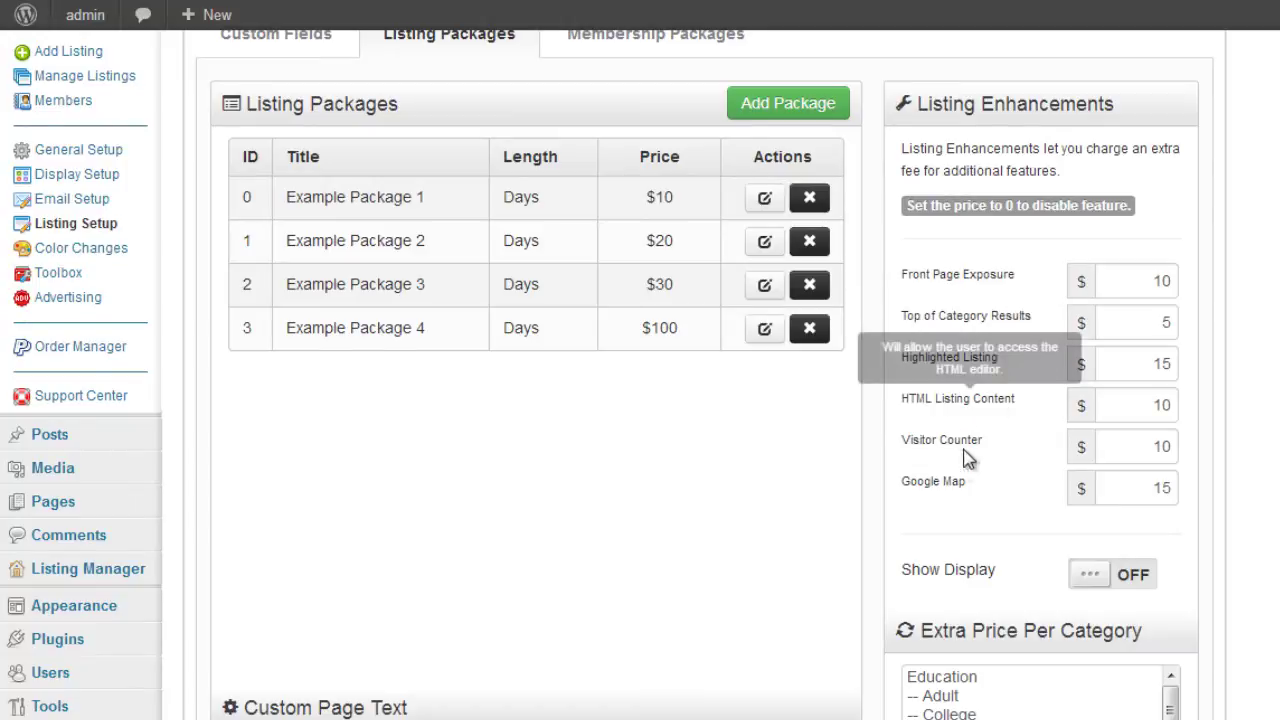
scroll(1230, 402, up, 2)
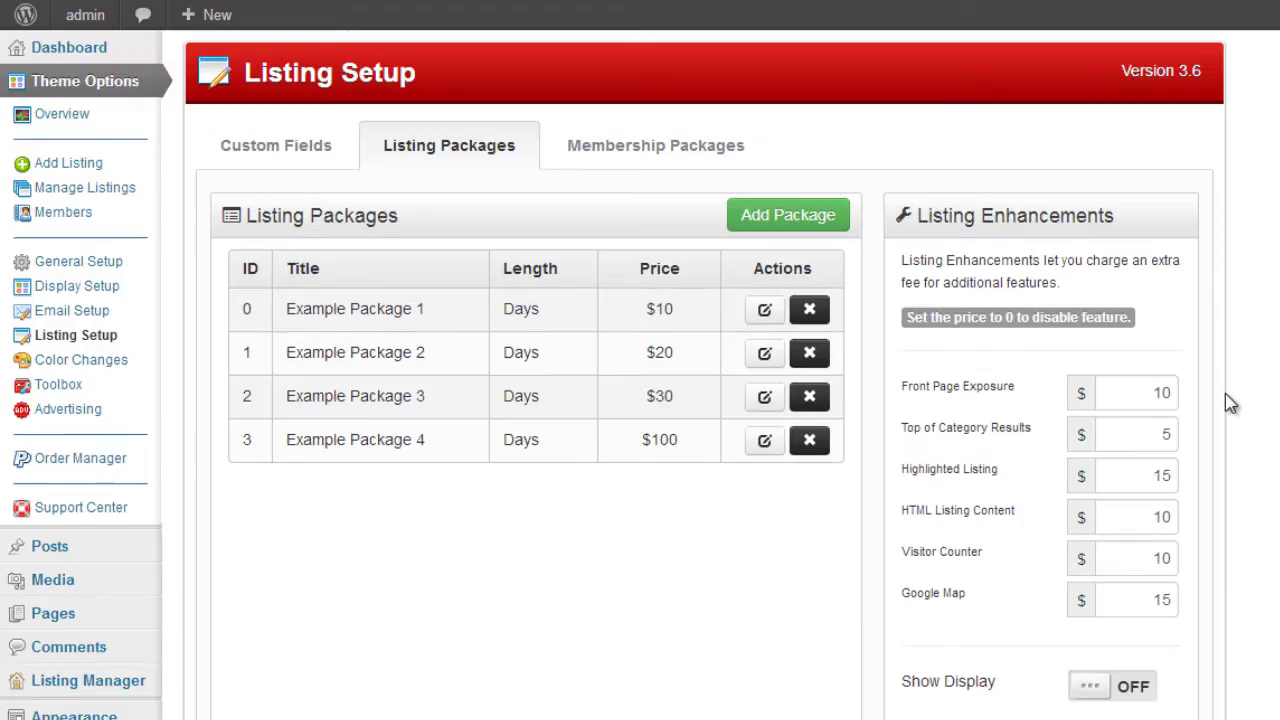
scroll(1225, 393, down, 6)
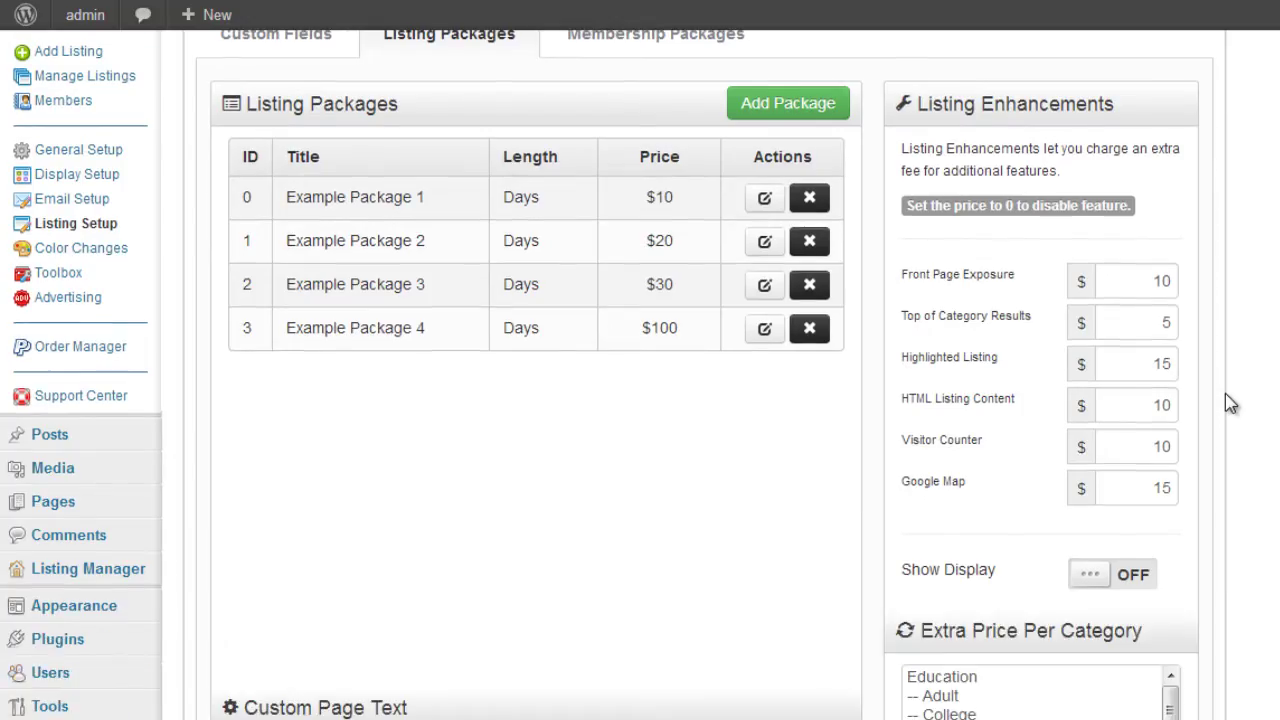
scroll(1225, 393, down, 2)
scroll(1225, 393, up, 2)
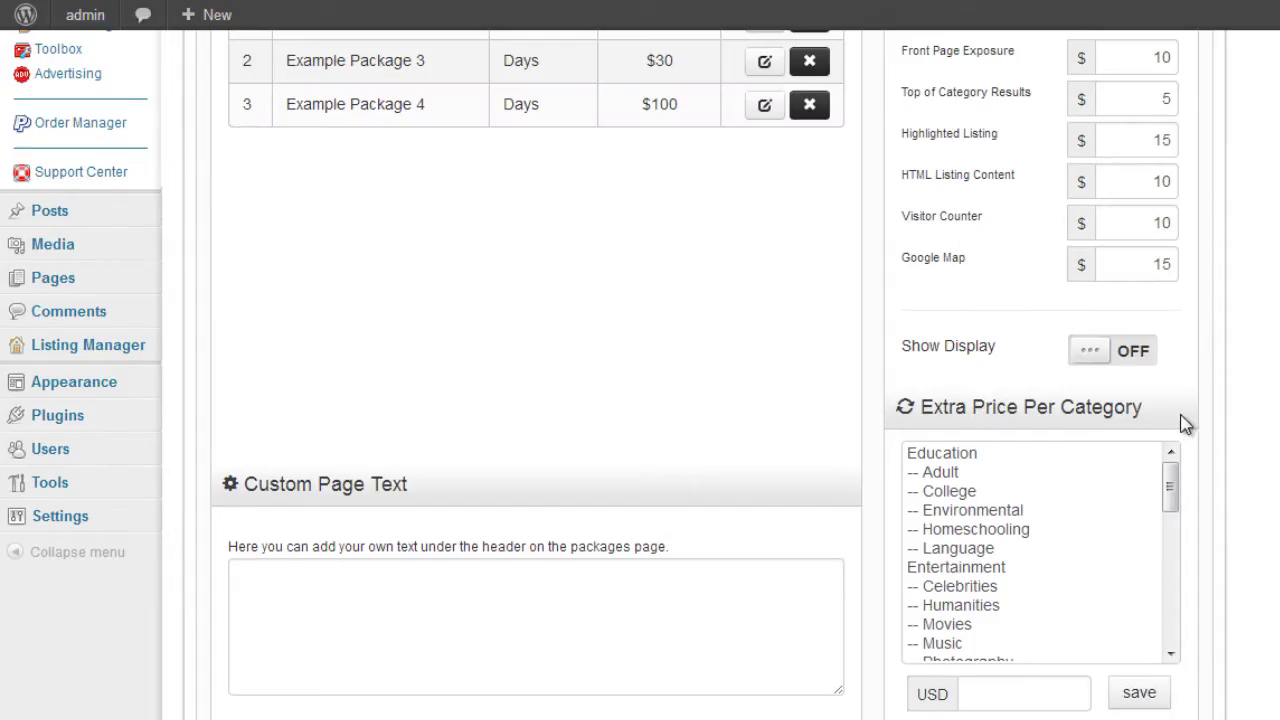
scroll(640, 380, up, 2)
scroll(640, 380, down, 2)
click(950, 474)
click(978, 687)
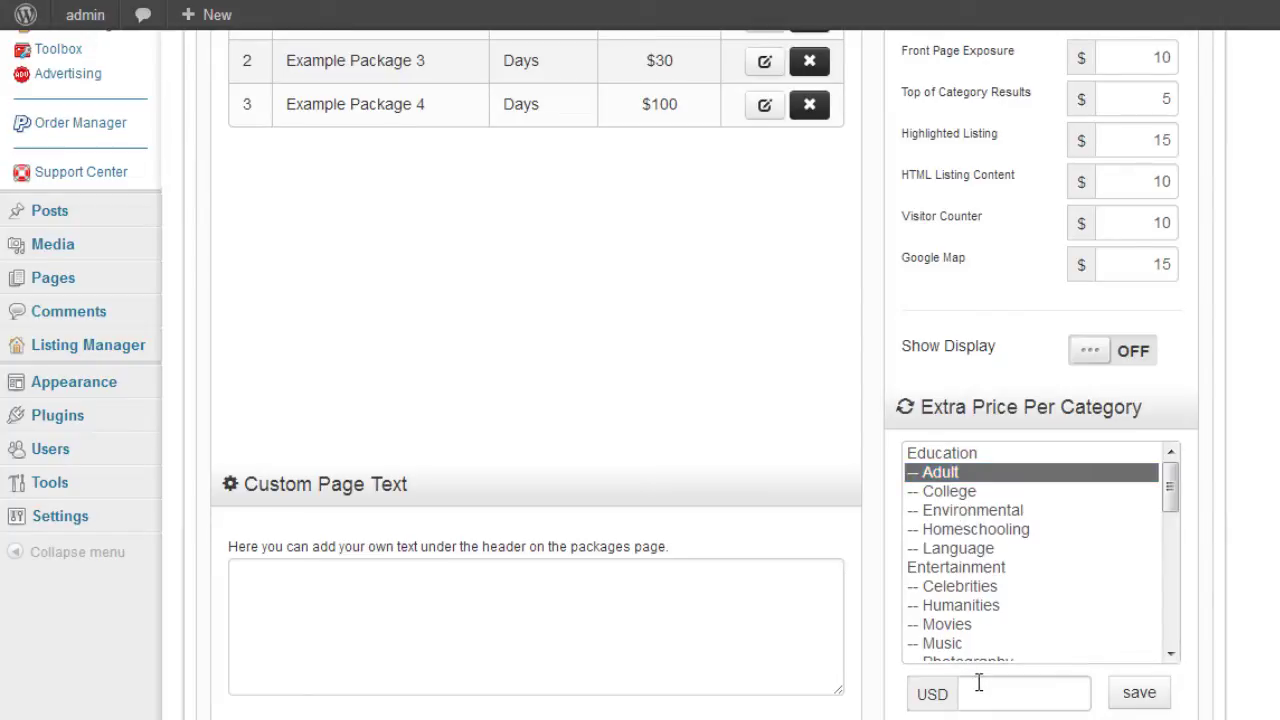
text(10)
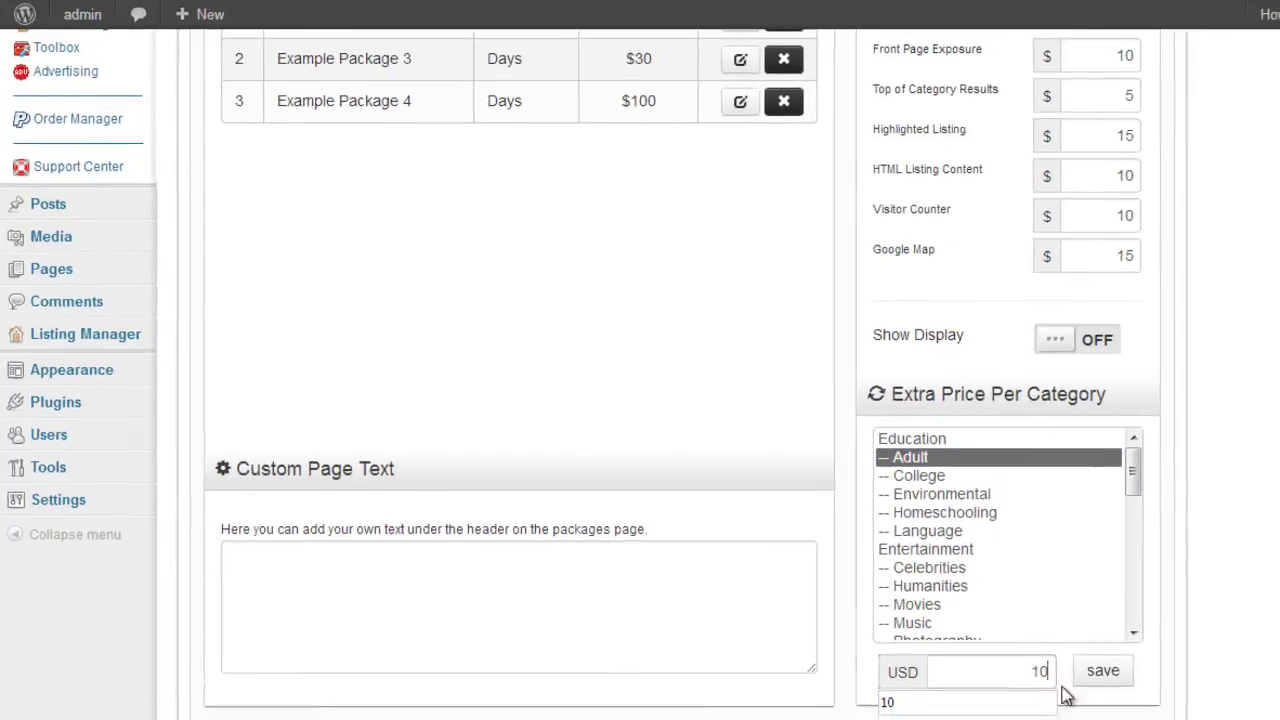
click(1044, 636)
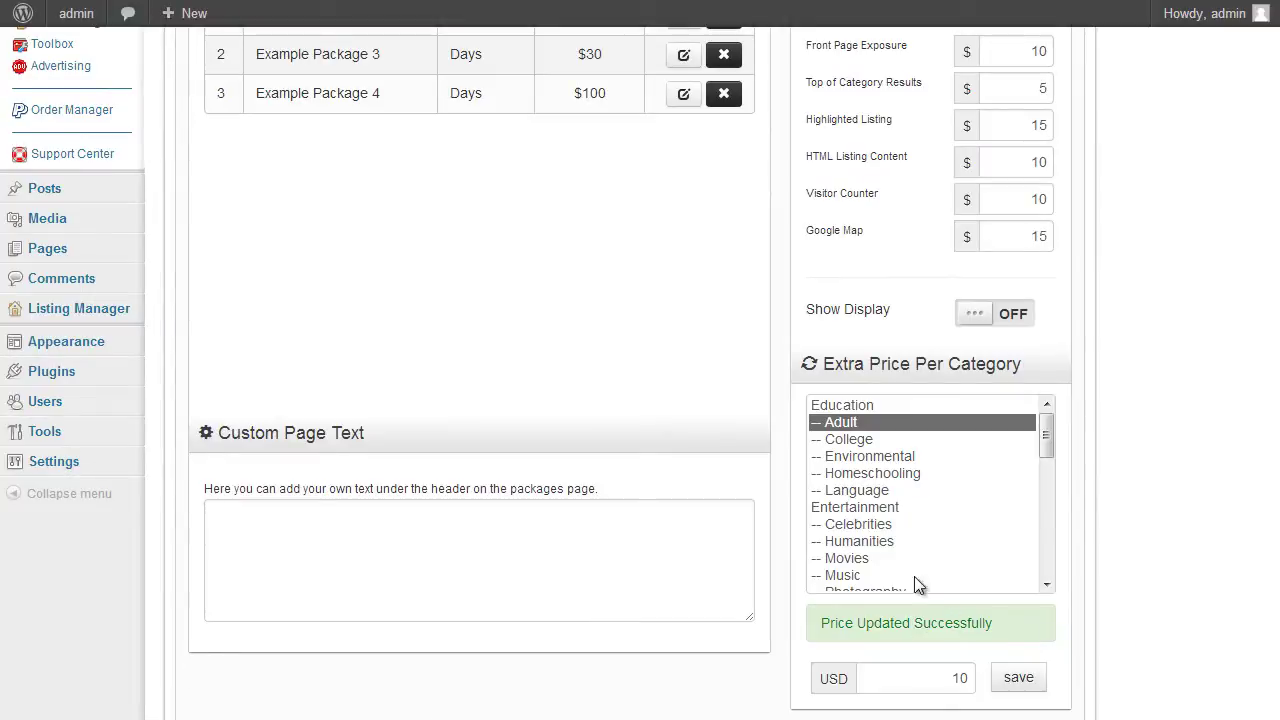
Step: Set a 20 USD extra price for College and recheck Adult's saved 10
click(867, 445)
click(937, 624)
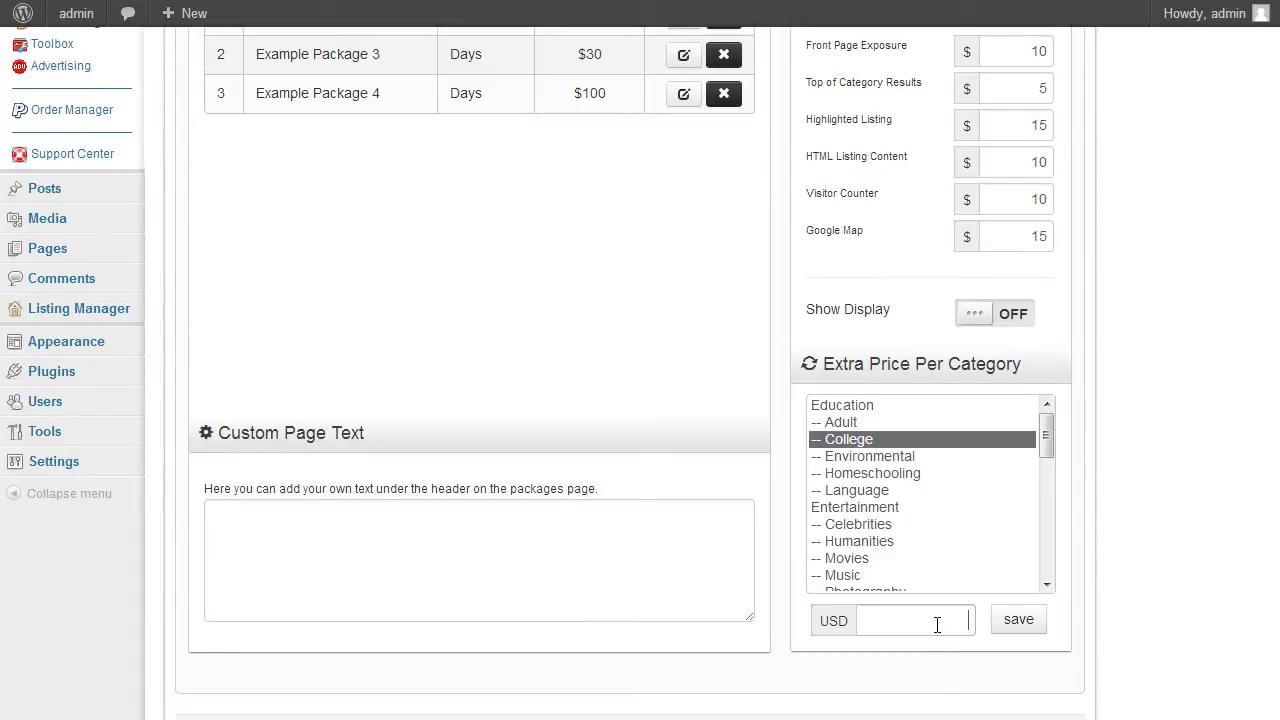
text(20)
click(1008, 624)
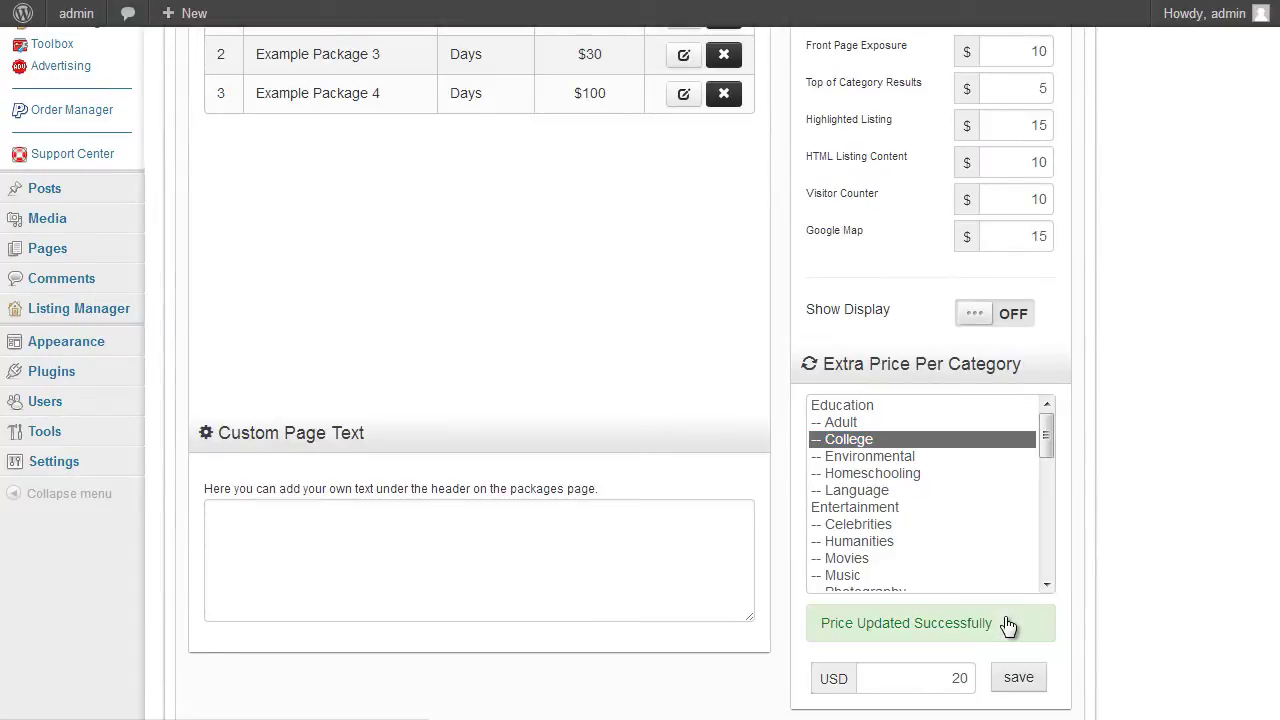
click(858, 423)
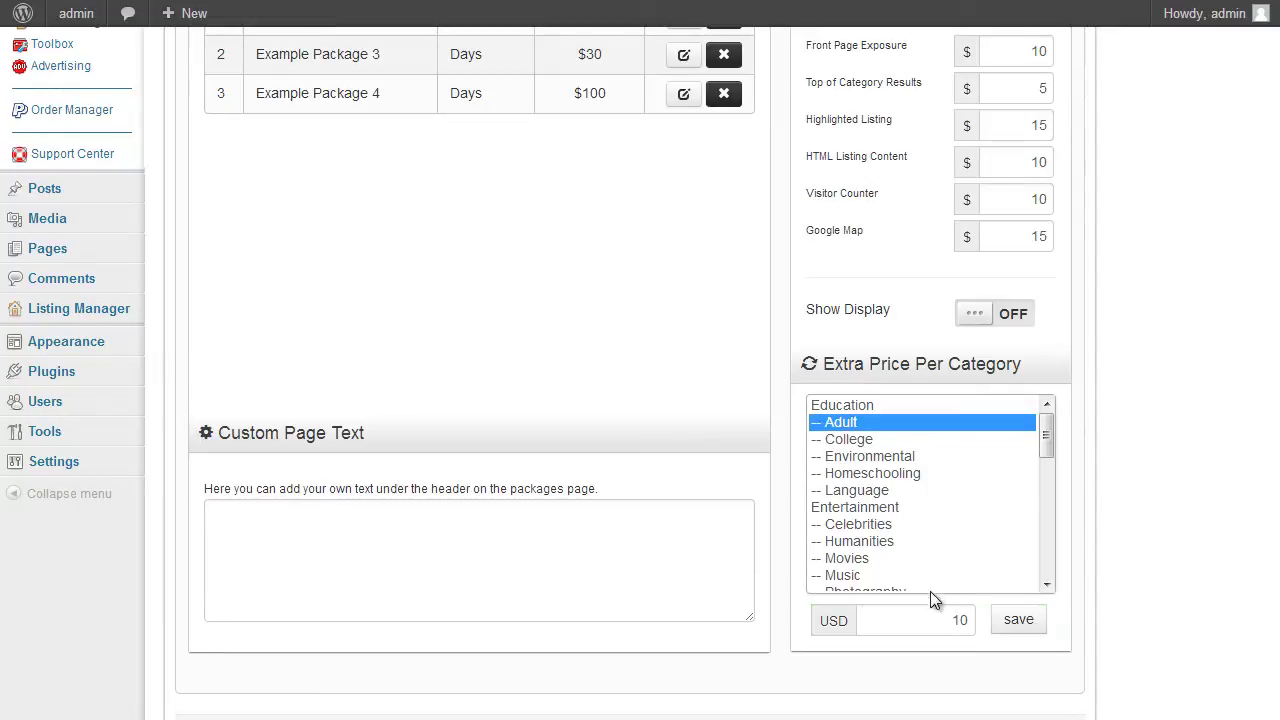
click(946, 620)
Step: Reload Listing Setup and return to the Listing Packages tab with its four example packages
scroll(966, 569, up, 3)
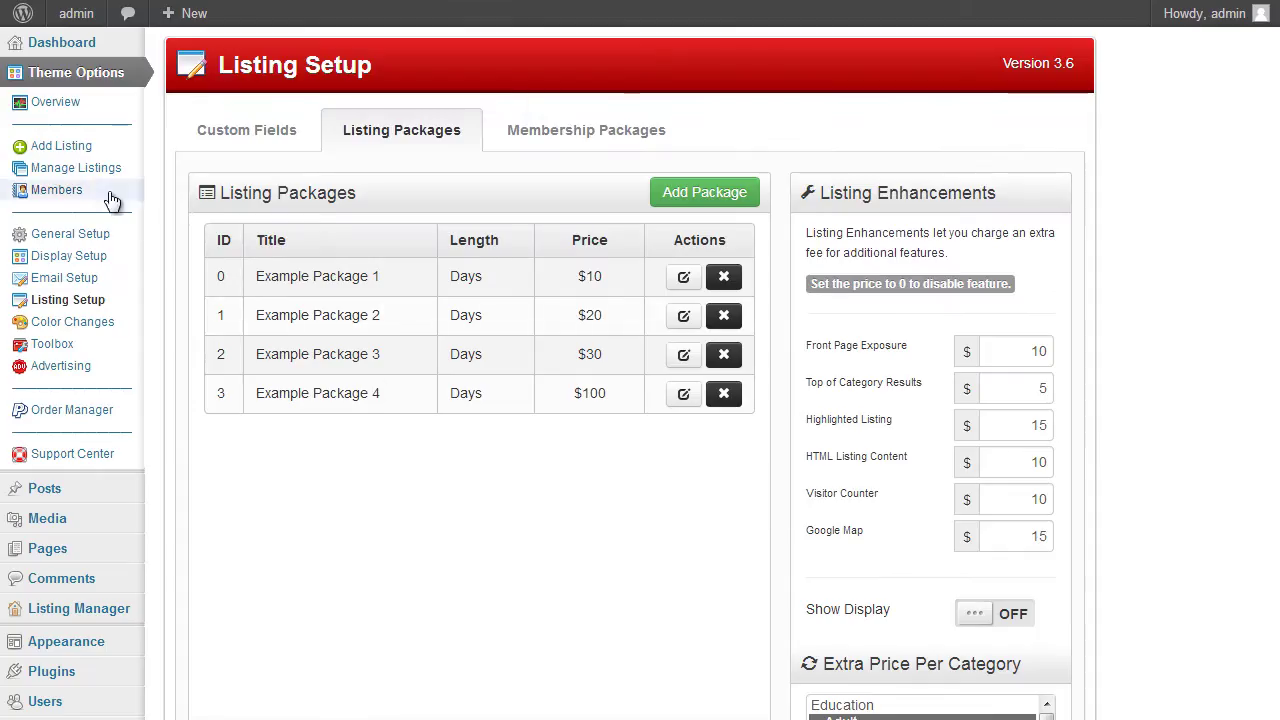
click(107, 300)
click(434, 140)
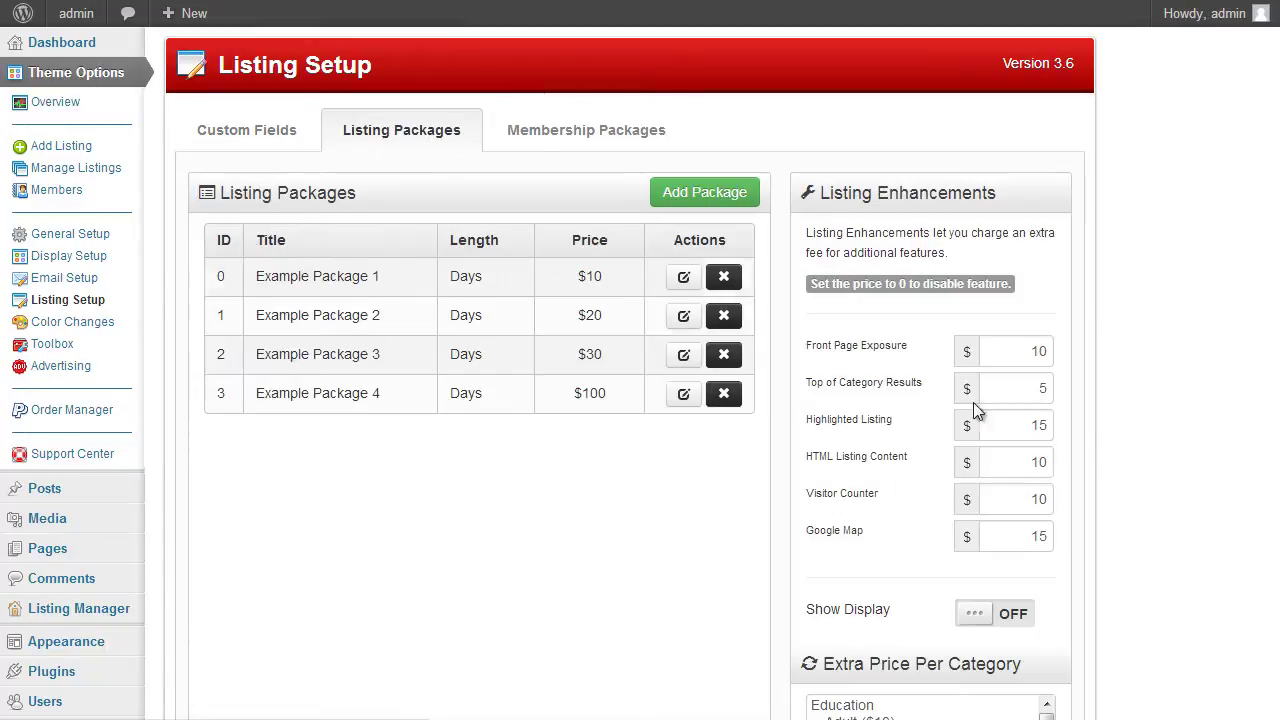
scroll(1134, 451, down, 5)
scroll(960, 423, up, 1)
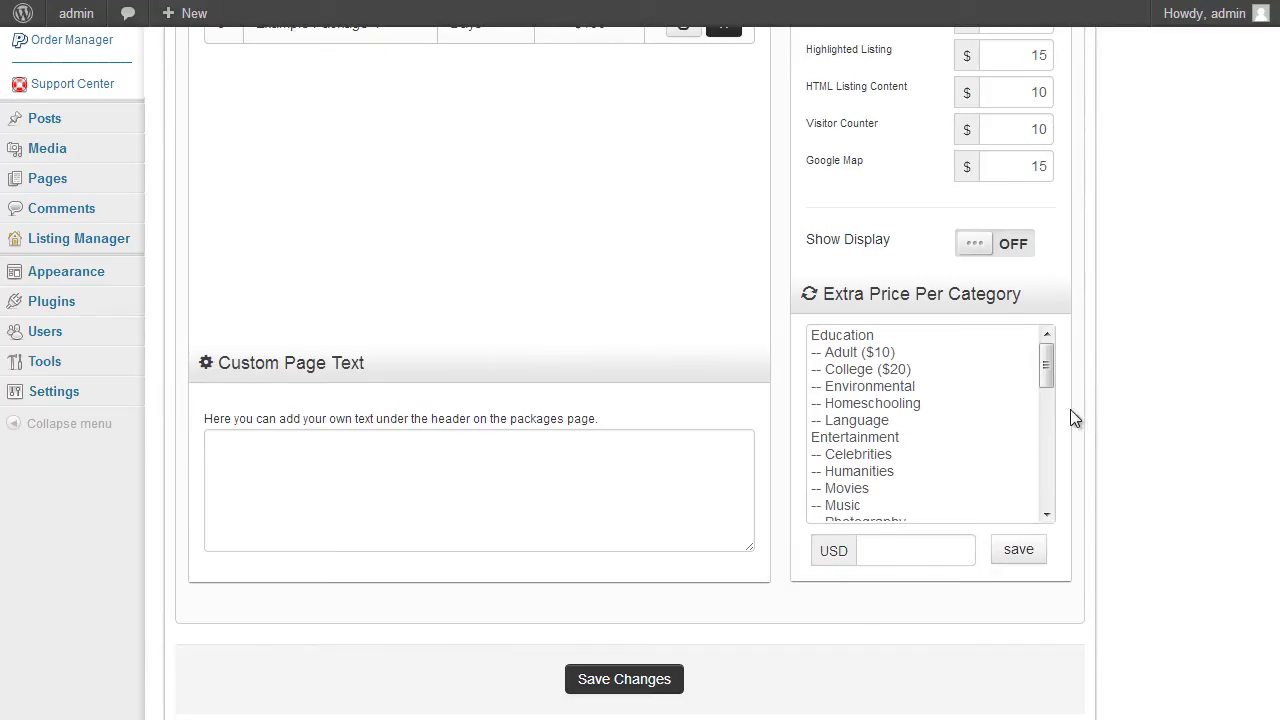
scroll(1079, 414, up, 3)
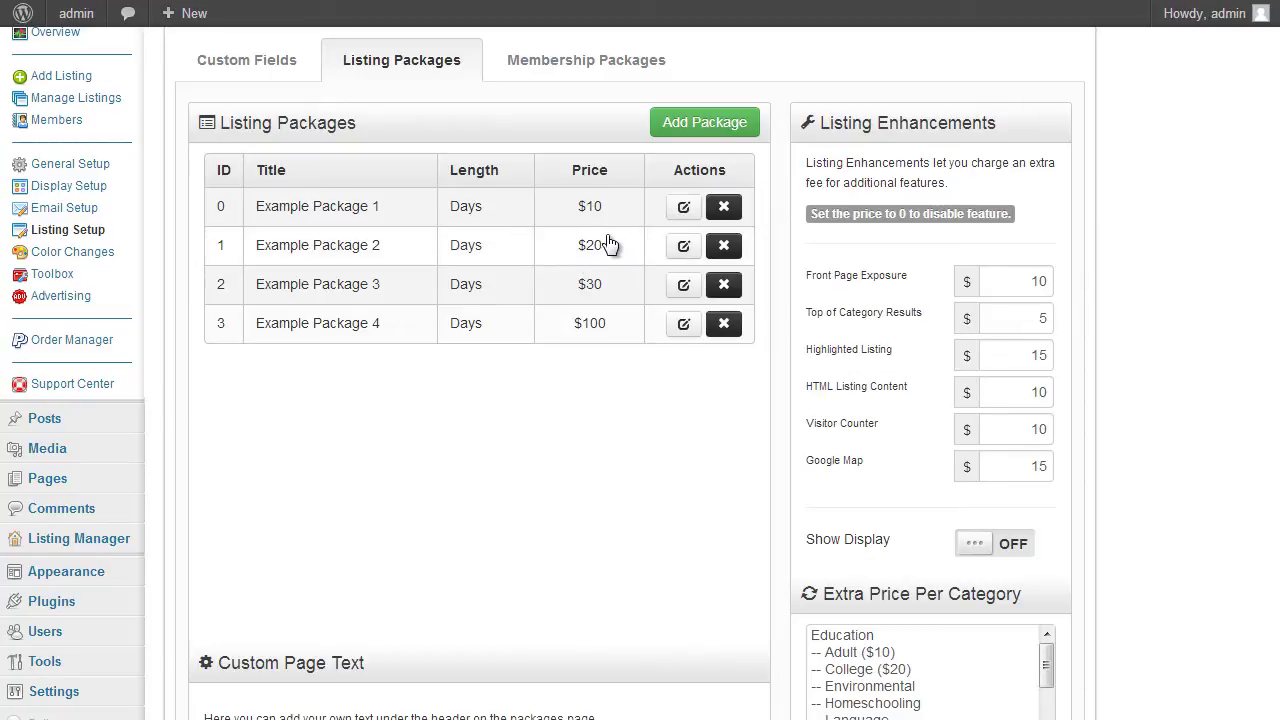
scroll(588, 315, up, 1)
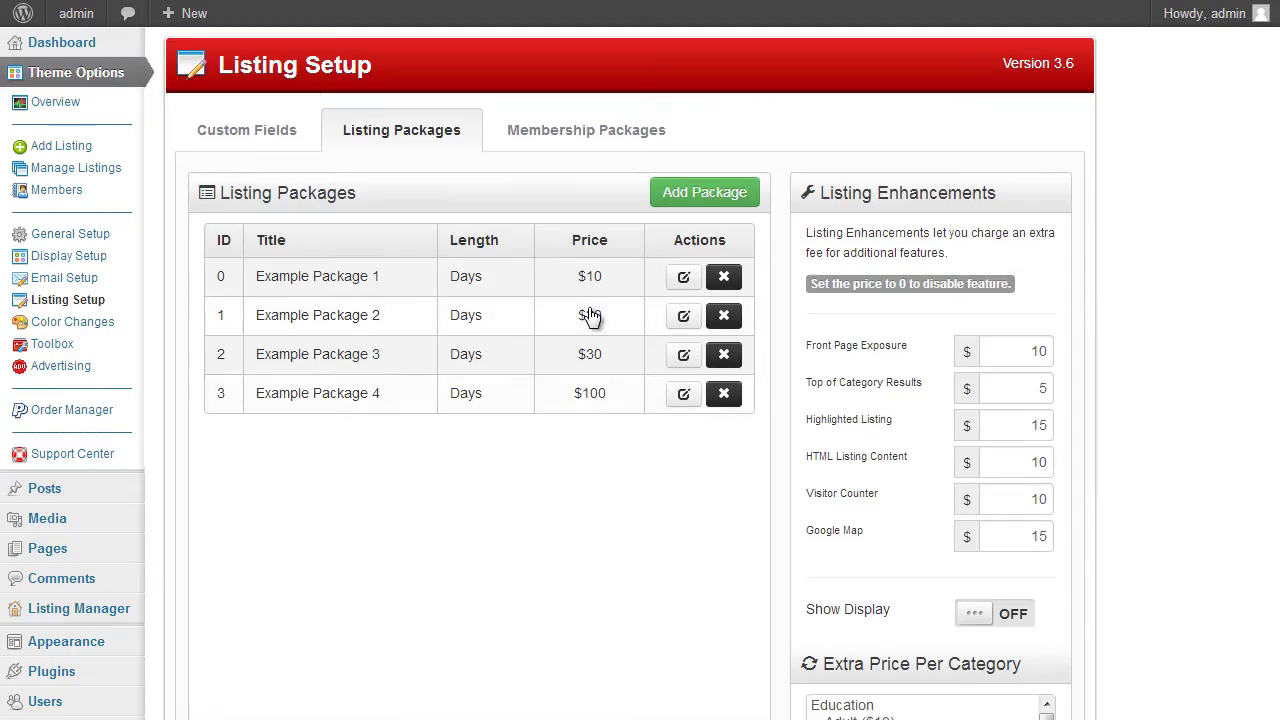
click(684, 277)
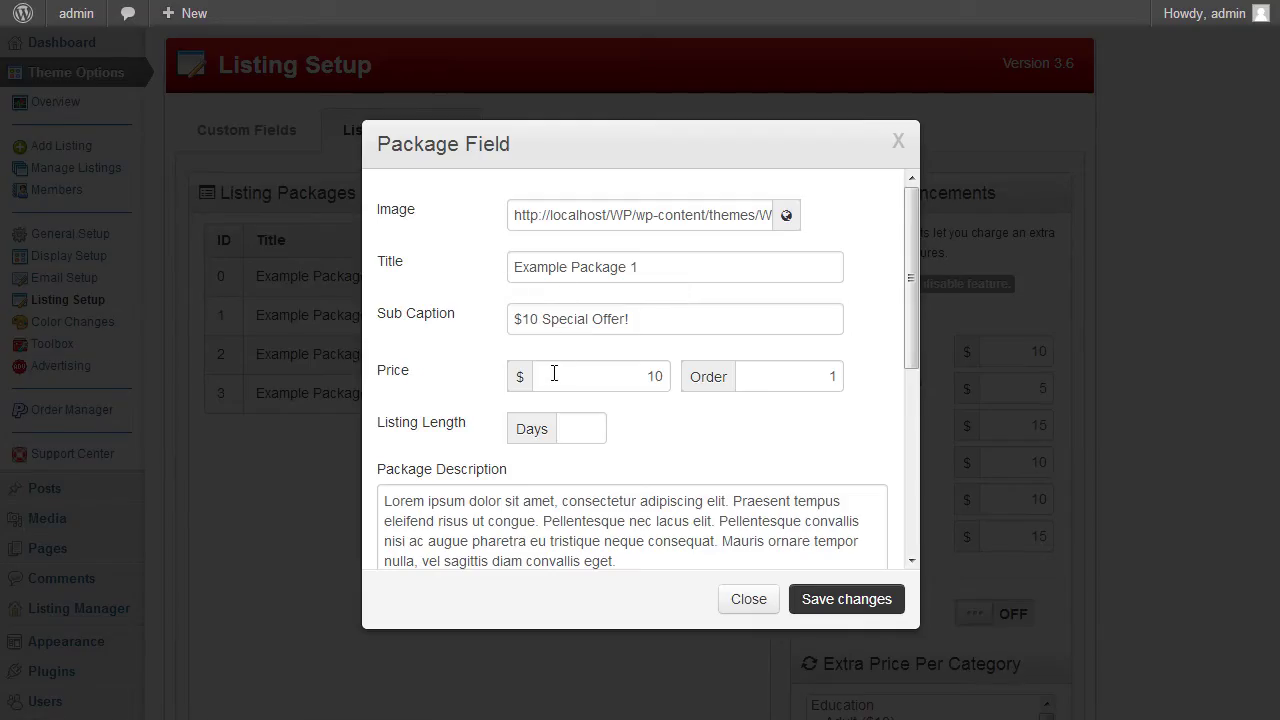
scroll(470, 385, down, 1)
scroll(472, 335, down, 2)
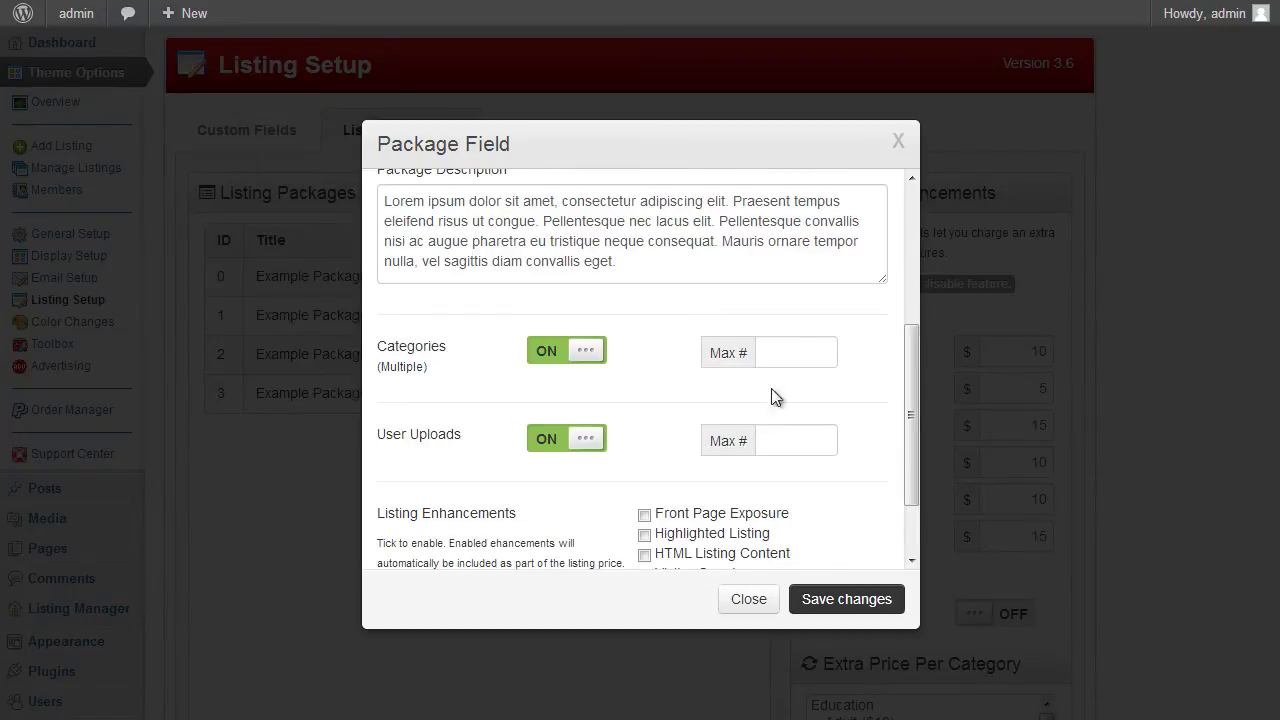
click(898, 141)
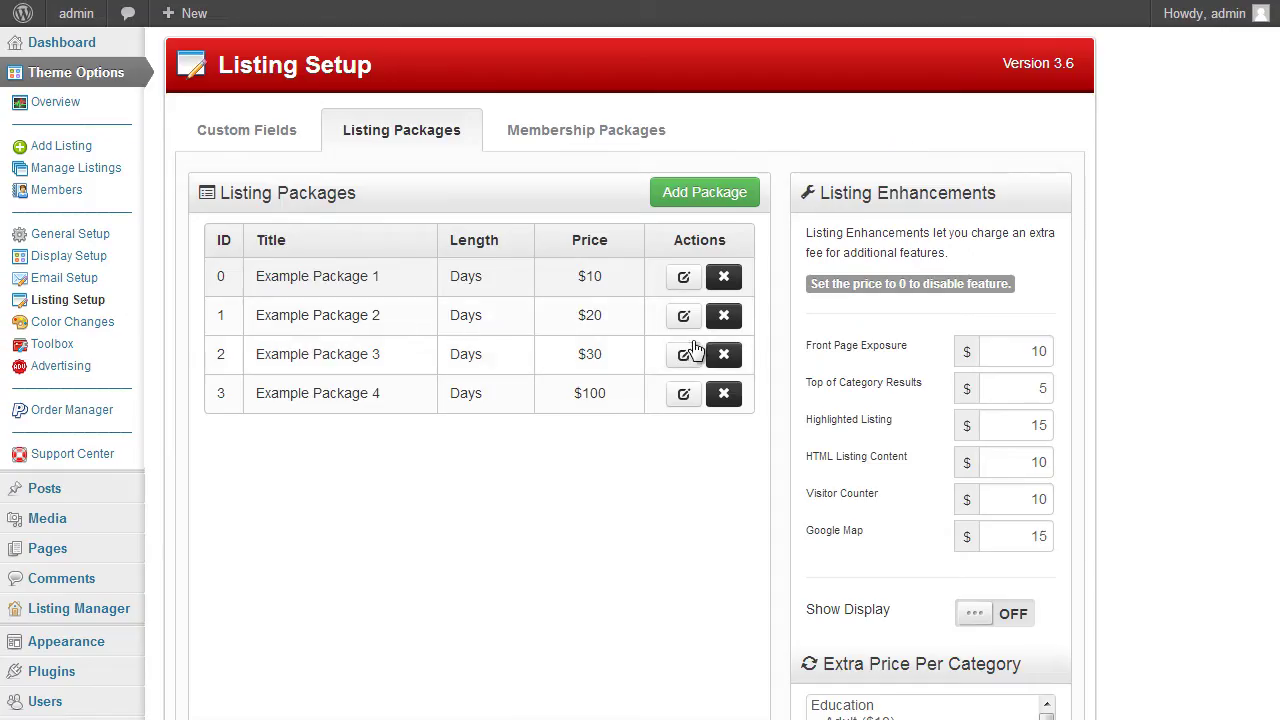
click(686, 287)
scroll(688, 296, down, 3)
scroll(688, 296, down, 1)
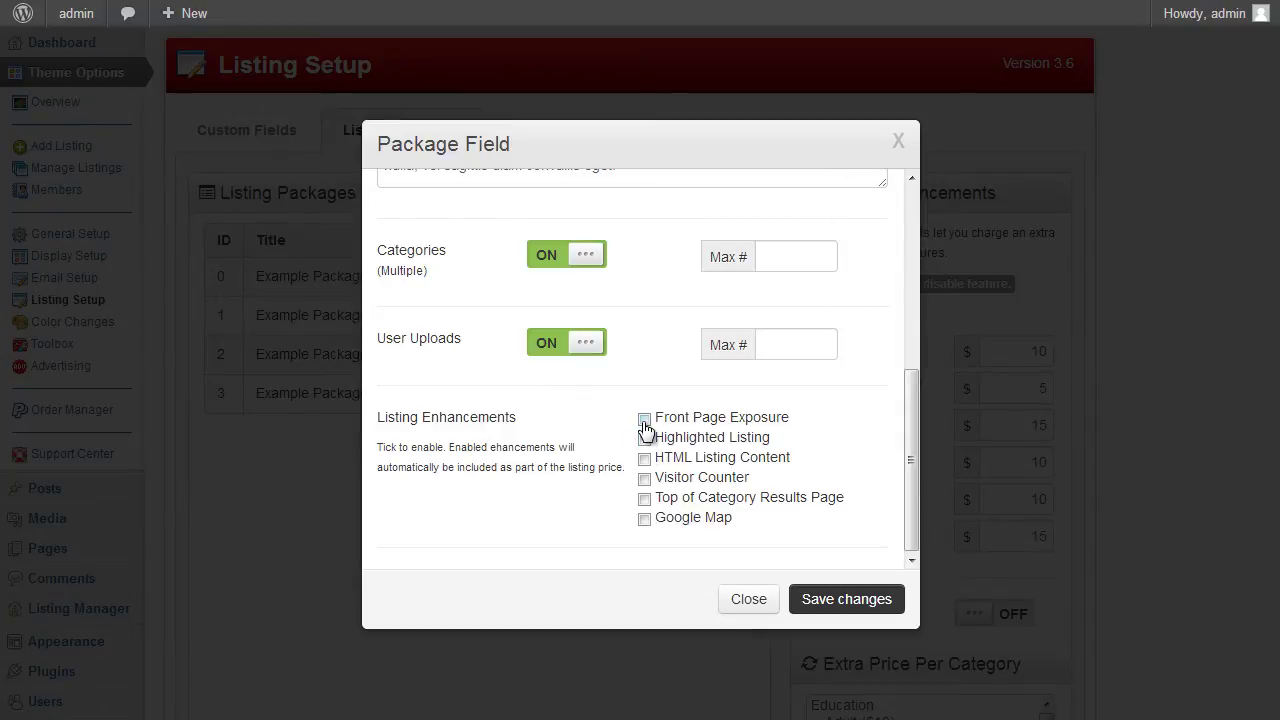
scroll(846, 351, up, 4)
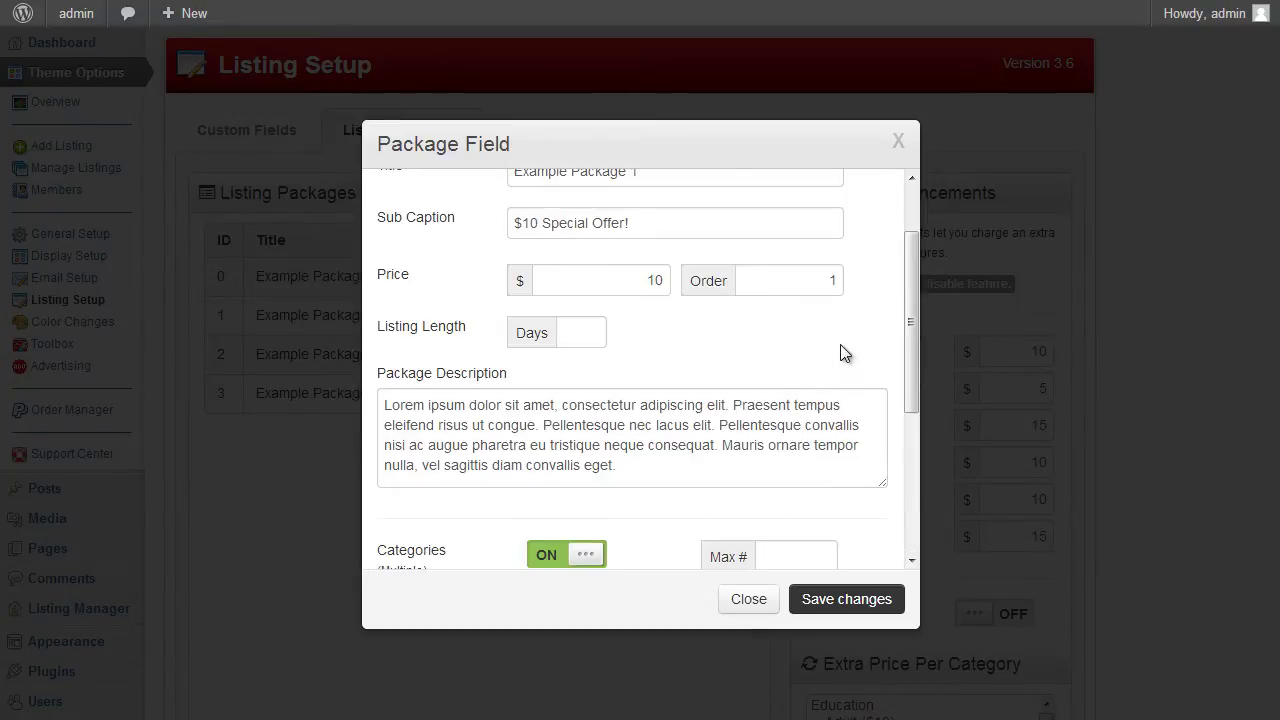
click(897, 143)
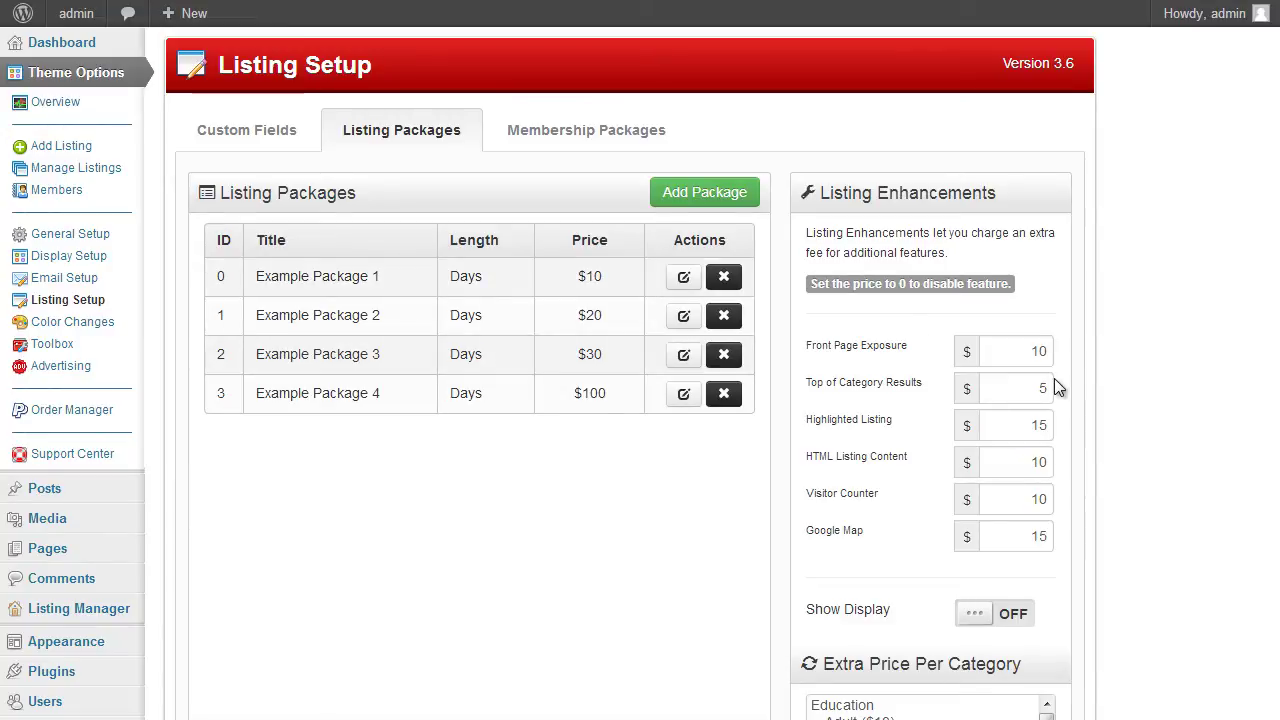
Step: Scroll the Listing Packages page to review the example packages
scroll(1052, 351, down, 1)
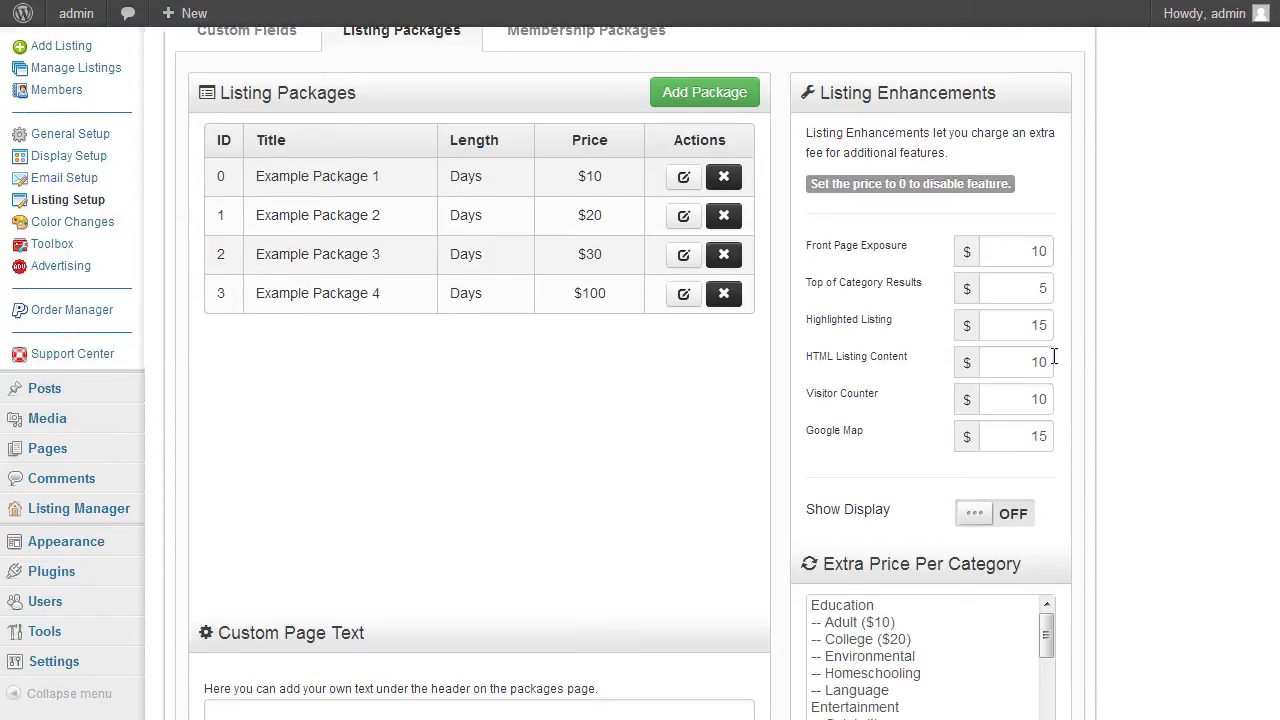
scroll(1117, 234, up, 1)
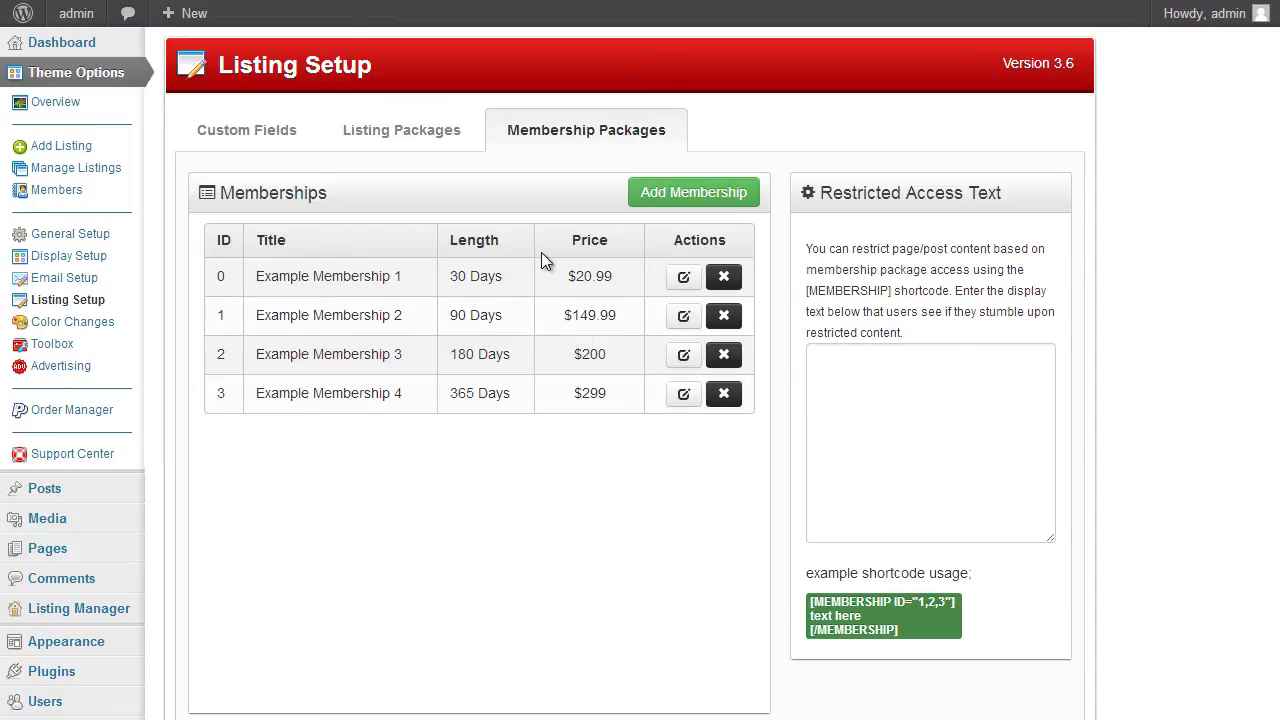
click(403, 140)
click(566, 143)
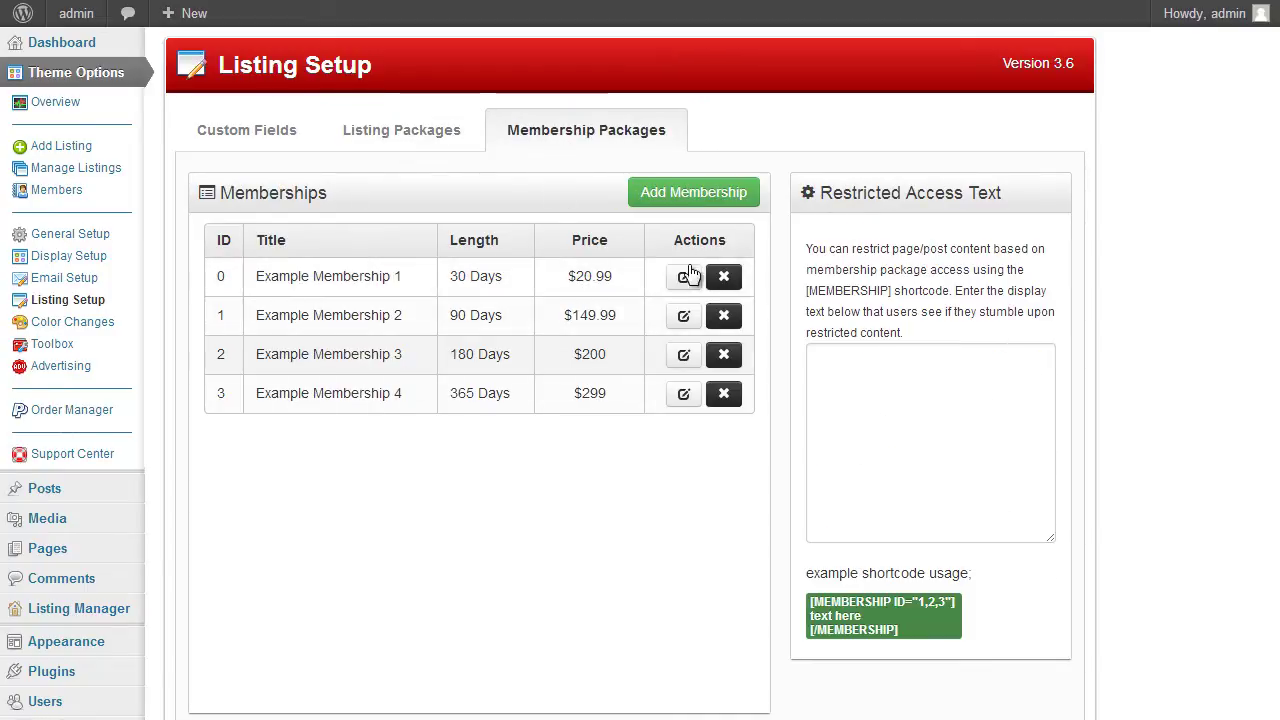
click(688, 196)
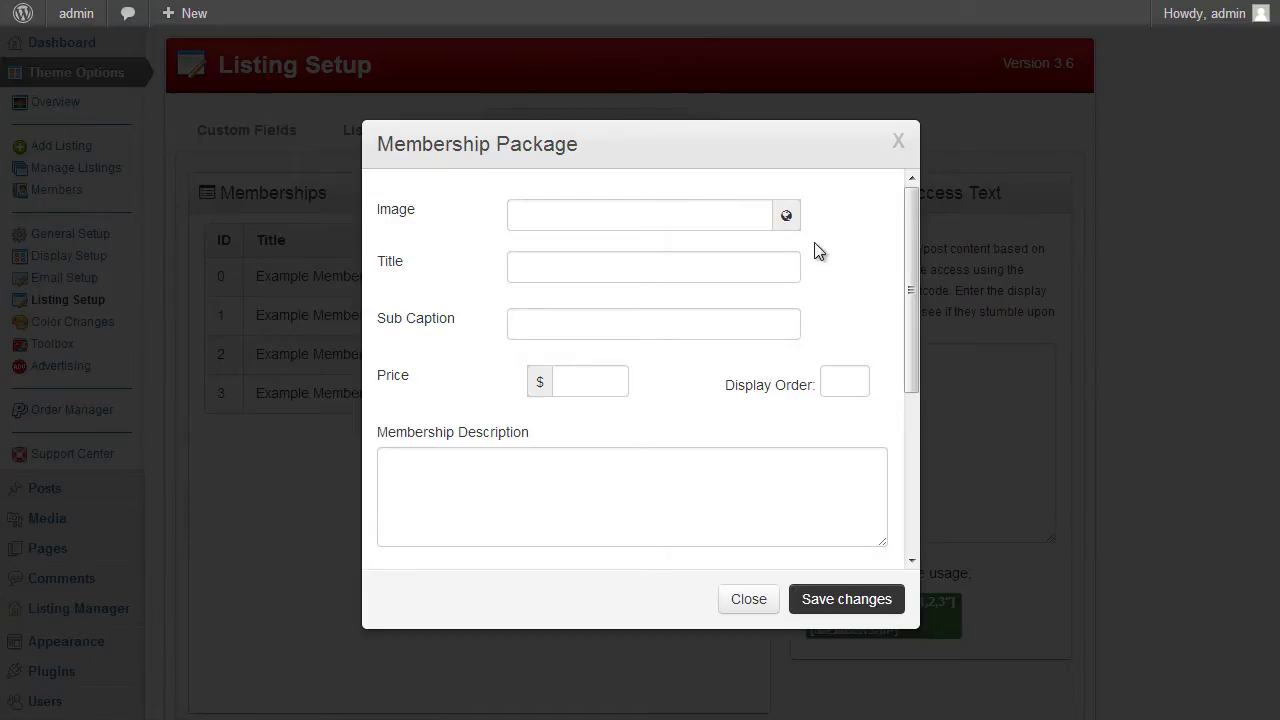
click(604, 222)
click(607, 262)
click(589, 320)
scroll(588, 318, down, 1)
click(584, 281)
click(845, 281)
scroll(493, 357, down, 1)
click(483, 319)
scroll(745, 339, down, 1)
scroll(745, 339, up, 1)
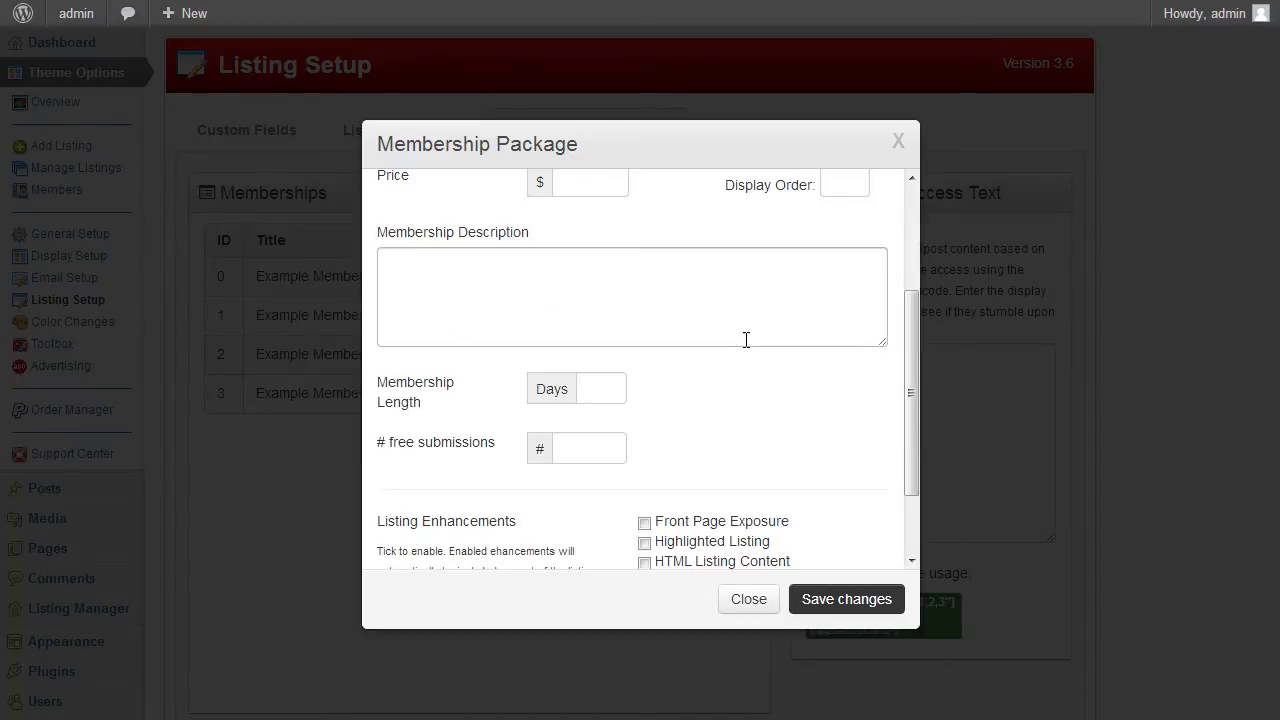
scroll(745, 339, down, 1)
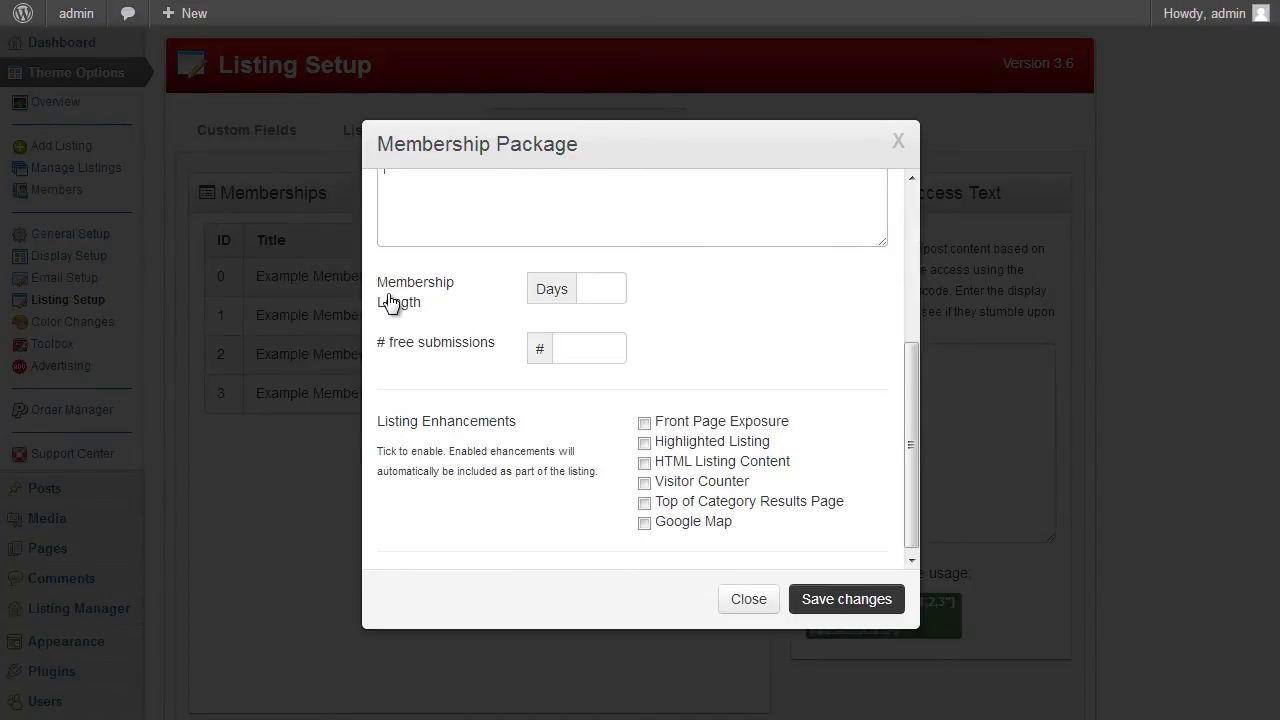
click(585, 295)
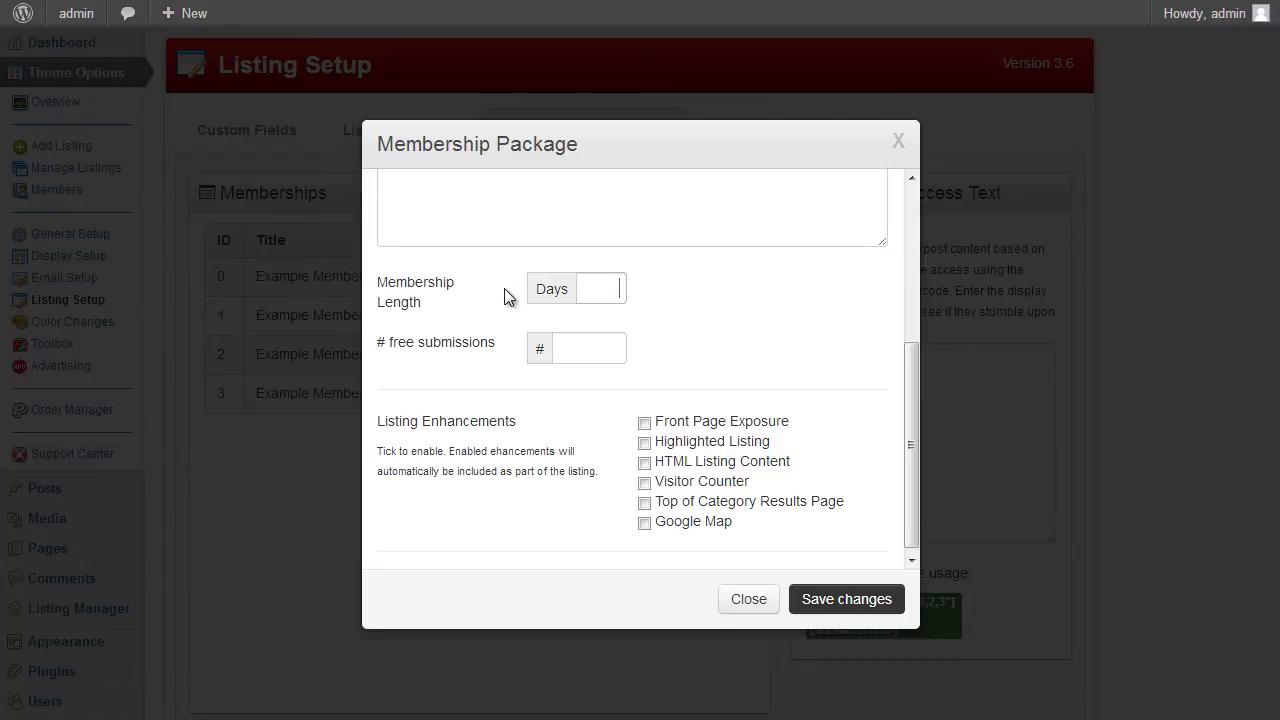
click(897, 141)
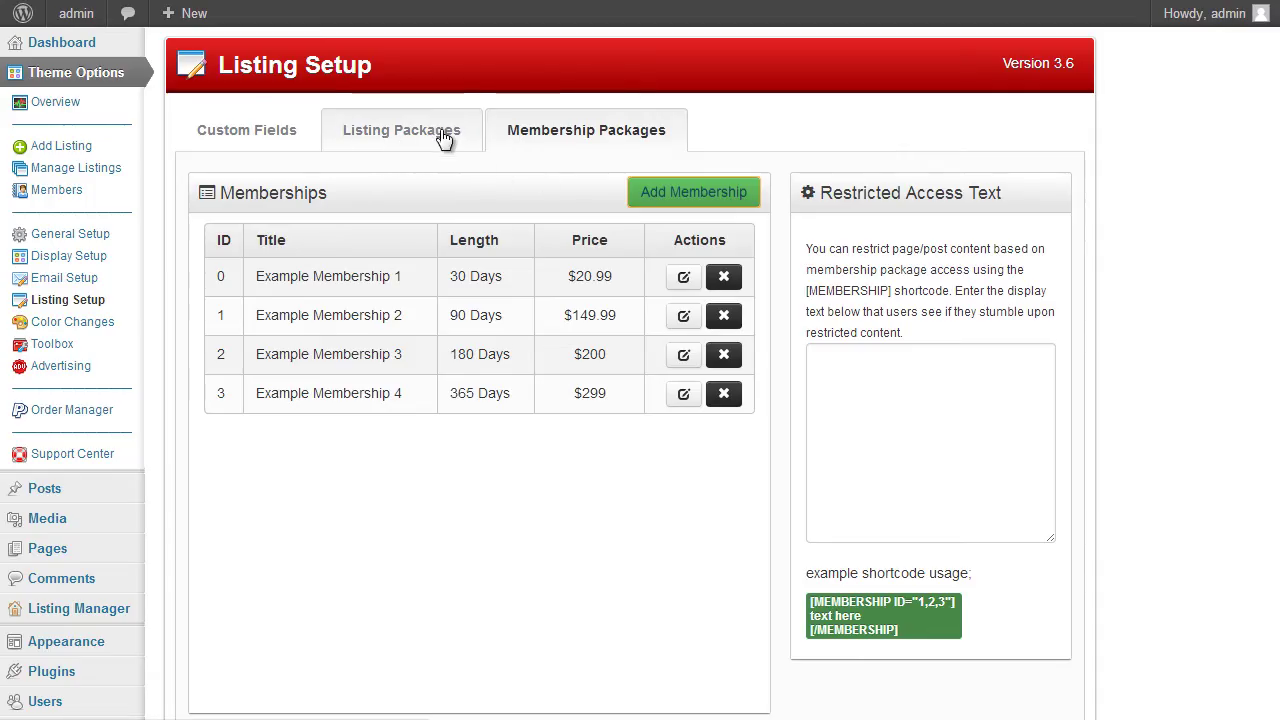
click(688, 191)
scroll(648, 316, up, 1)
scroll(650, 313, down, 1)
click(594, 295)
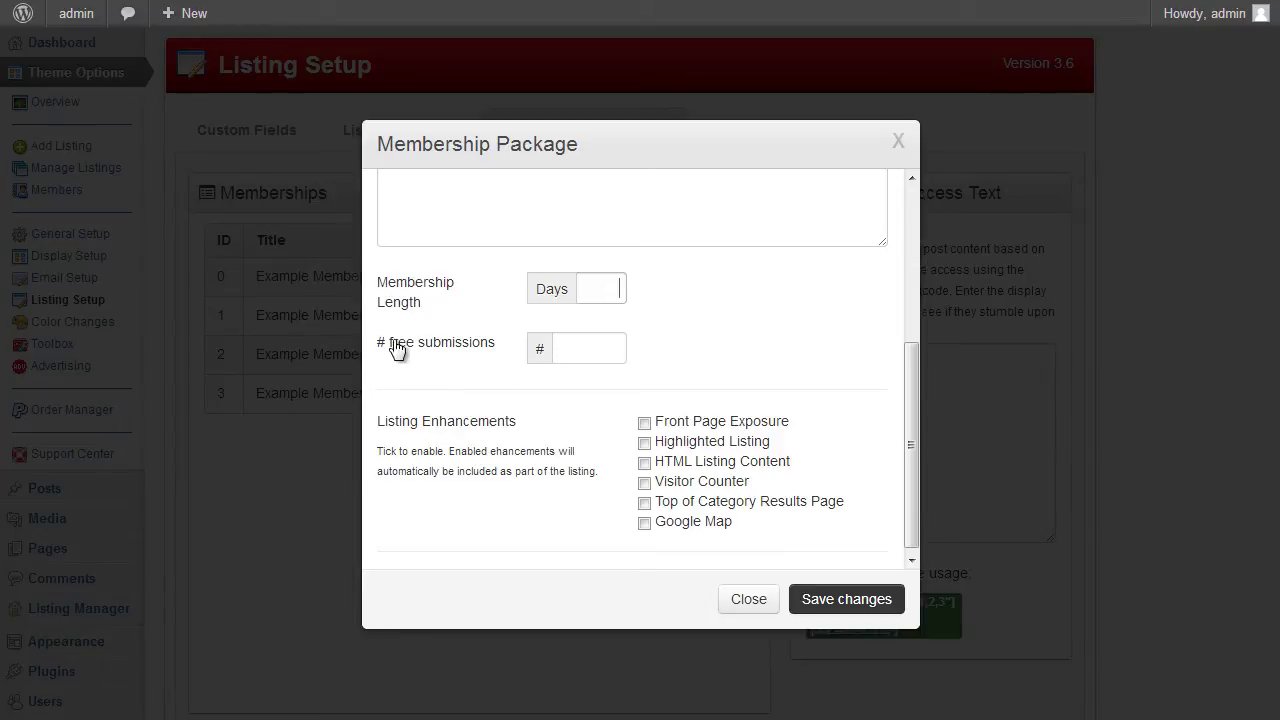
click(610, 343)
click(591, 290)
click(577, 350)
scroll(834, 281, up, 2)
scroll(834, 281, down, 2)
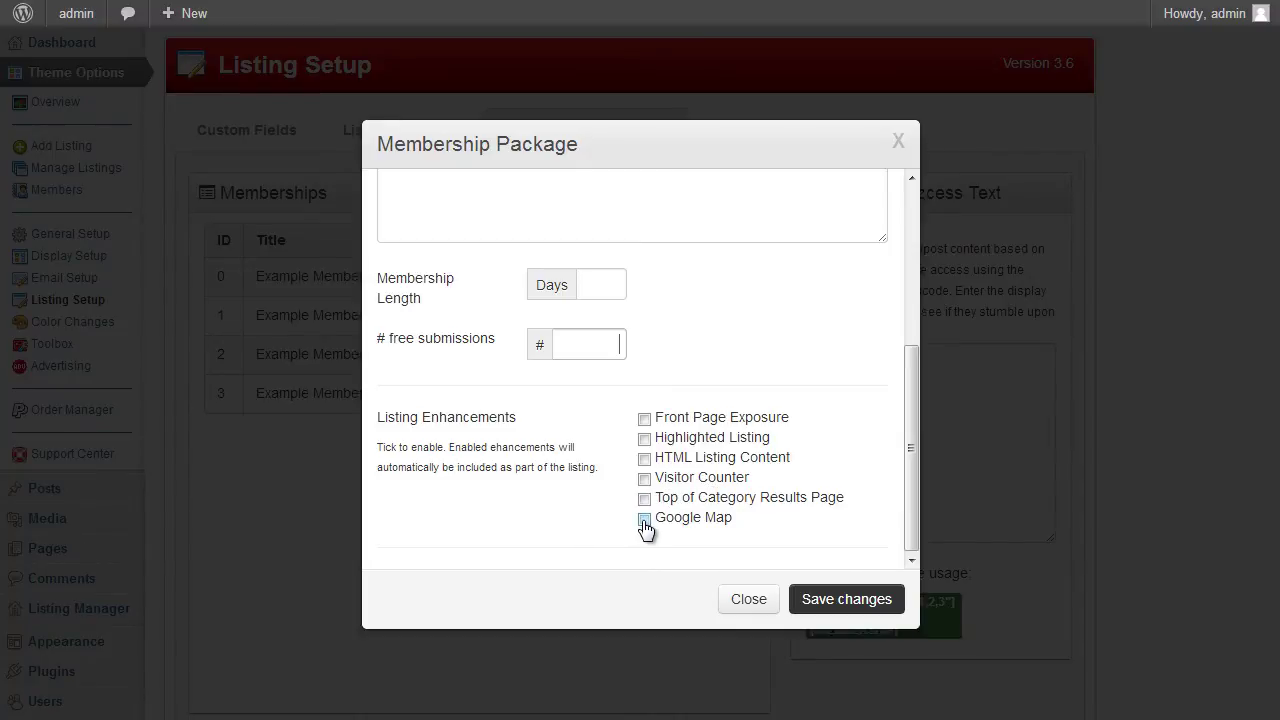
click(899, 142)
scroll(924, 370, down, 1)
scroll(920, 375, up, 1)
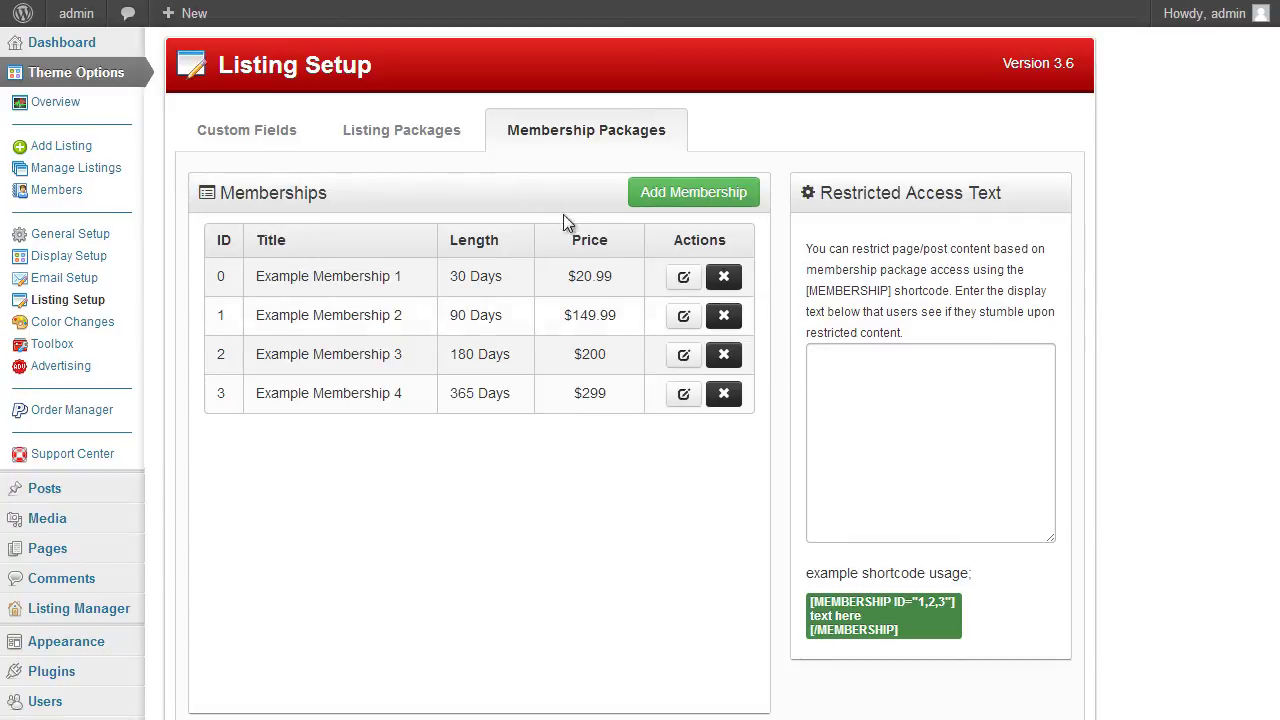
Step: Review the Listing and Membership Packages tabs and Restricted Access Text, then view the front-end packages page
click(412, 143)
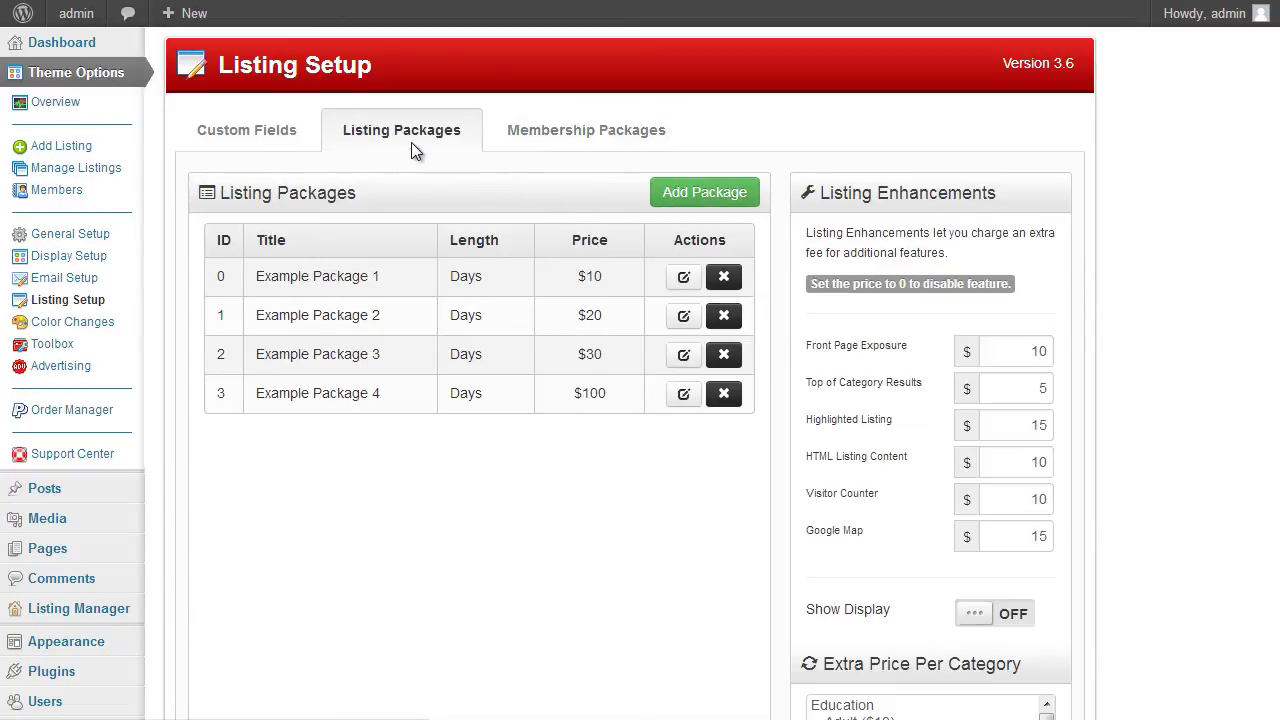
click(498, 150)
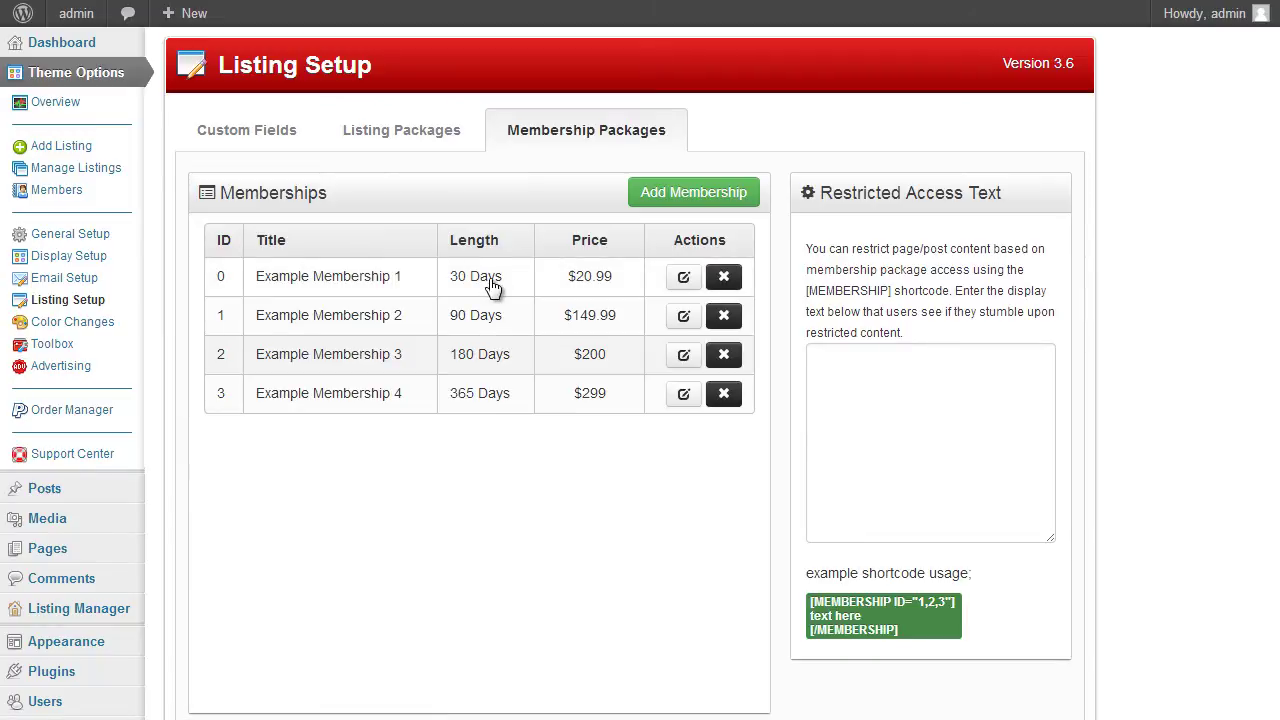
click(871, 409)
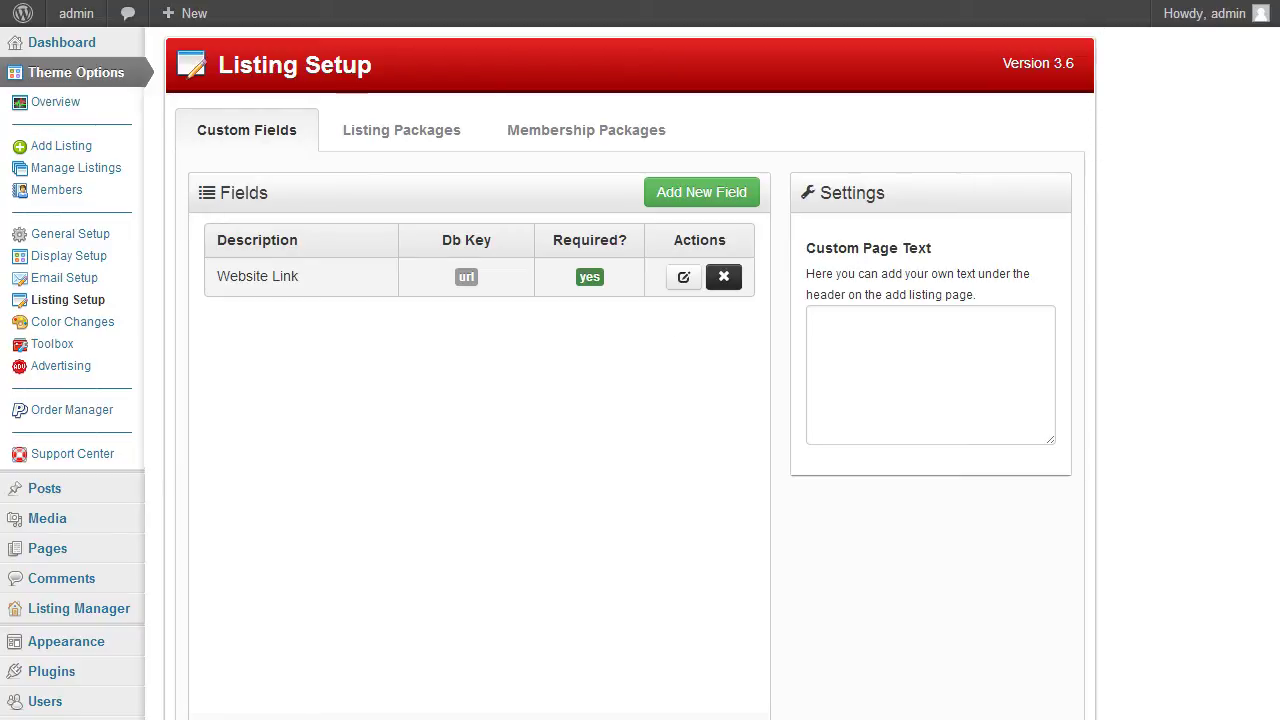
click(1060, 2)
Step: On the front end, start a listing under Example Package 1 and check its Website Link field
scroll(494, 234, down, 1)
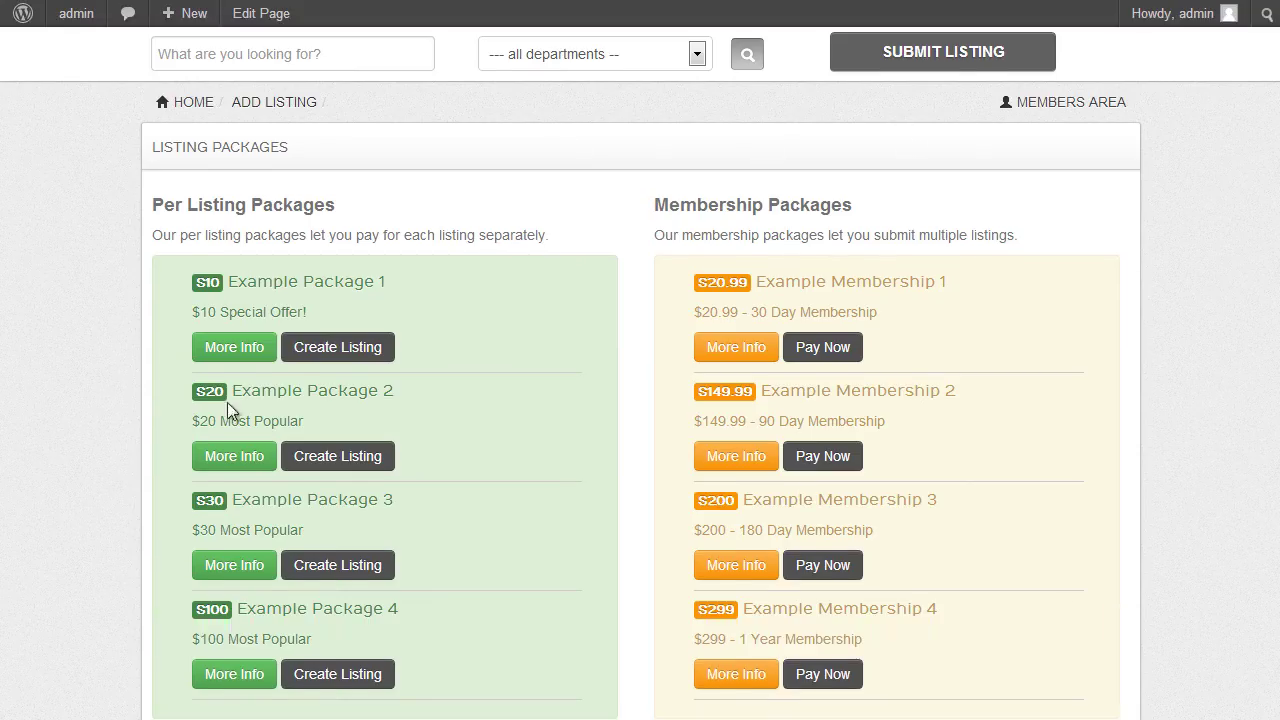
scroll(355, 470, down, 1)
scroll(163, 323, up, 1)
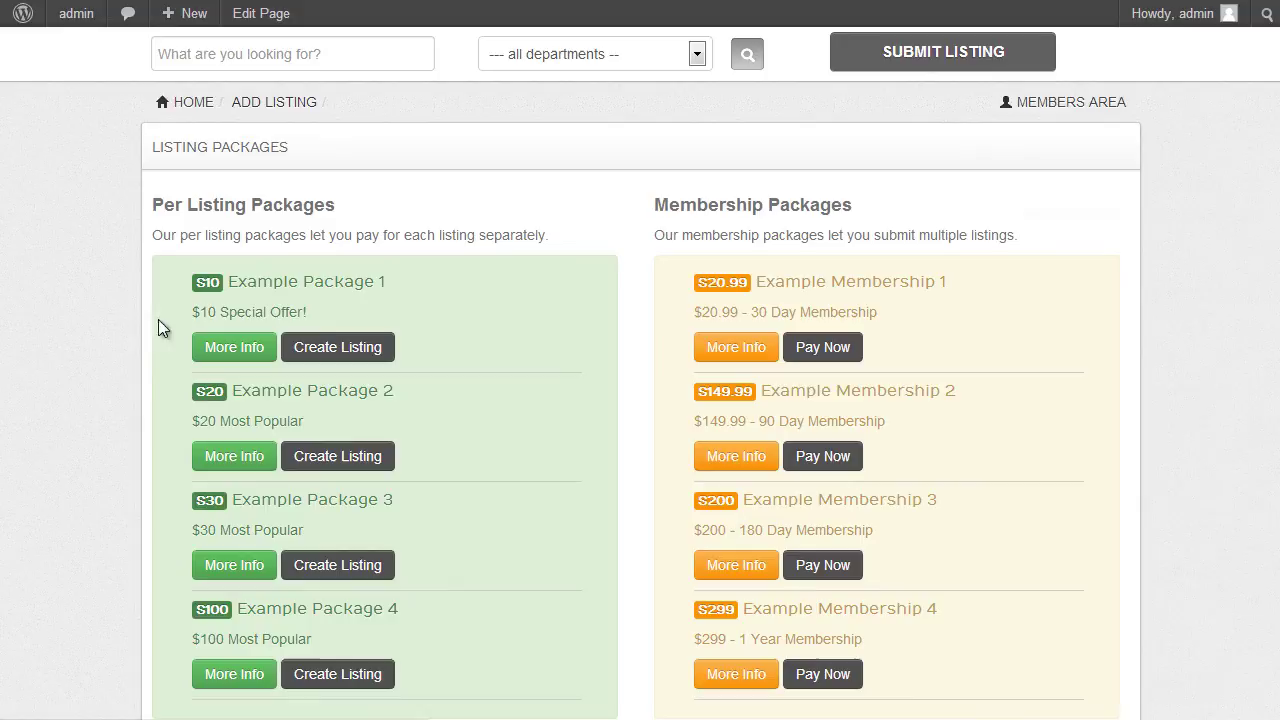
click(331, 354)
scroll(1152, 362, down, 2)
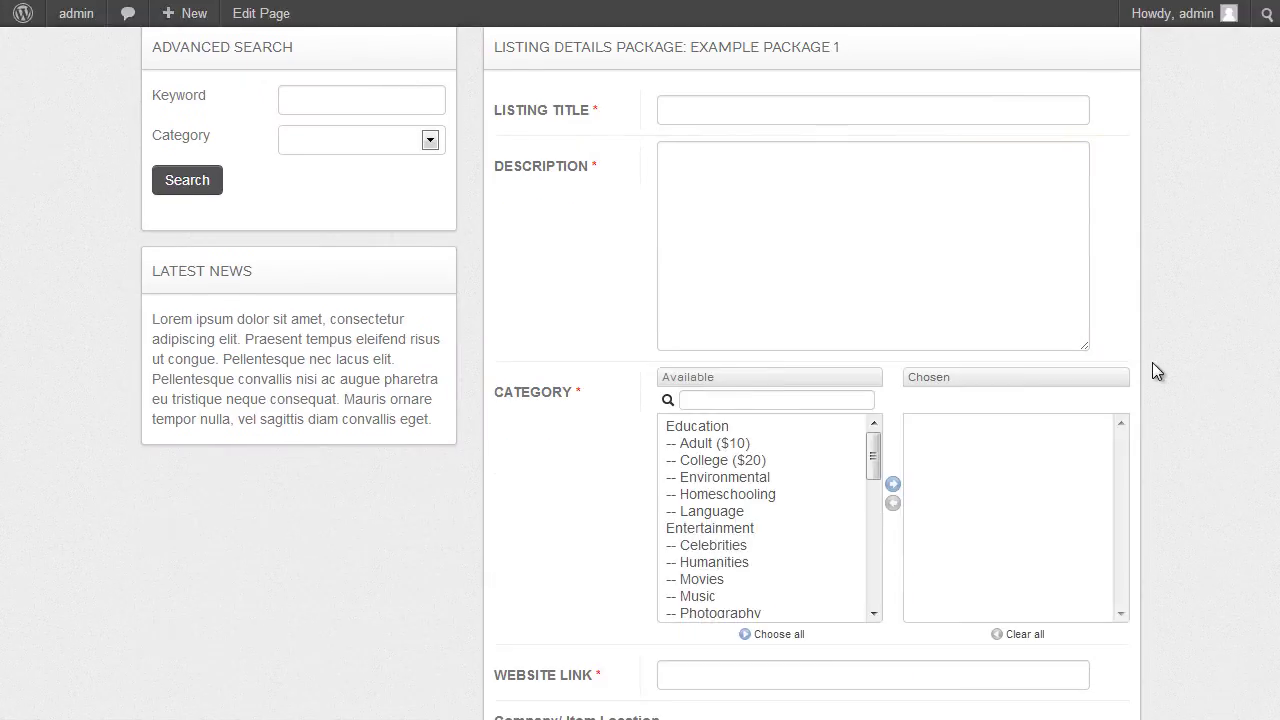
scroll(1152, 362, up, 1)
click(762, 307)
scroll(586, 394, down, 2)
scroll(680, 437, down, 2)
click(676, 577)
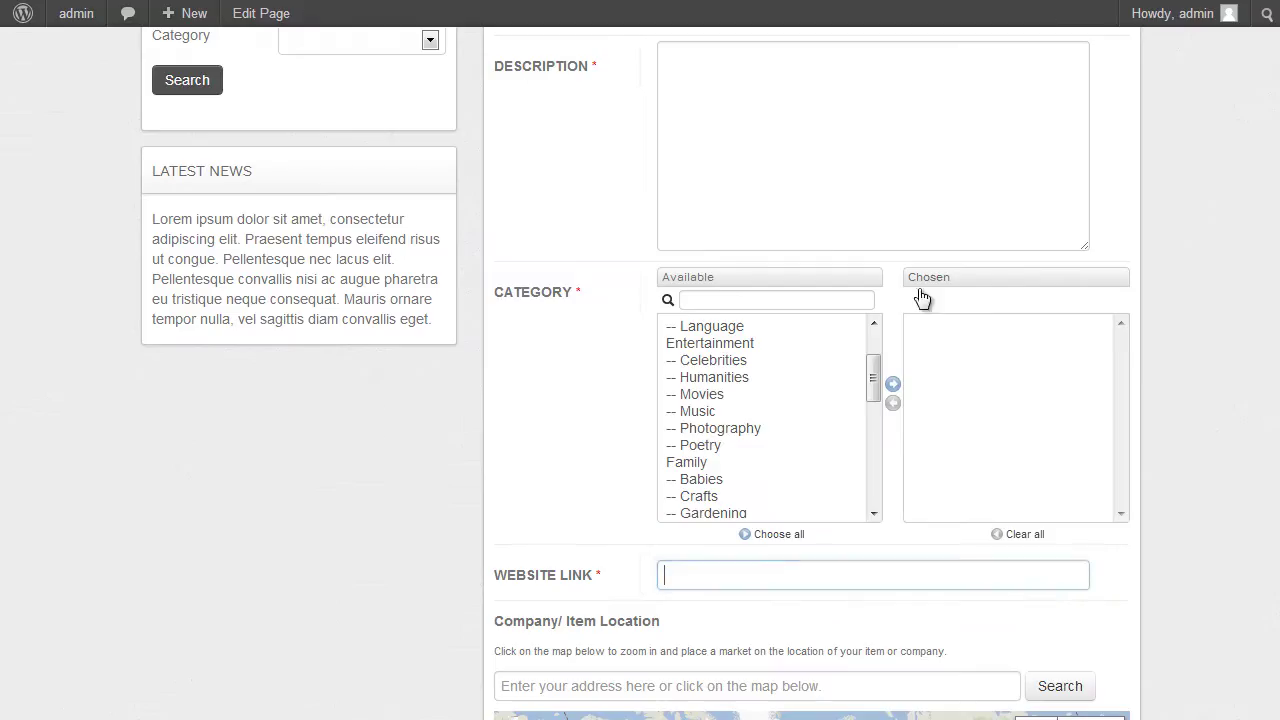
Step: In Listing Setup's Custom Fields, open a blank form for a new custom field
scroll(923, 294, down, 1)
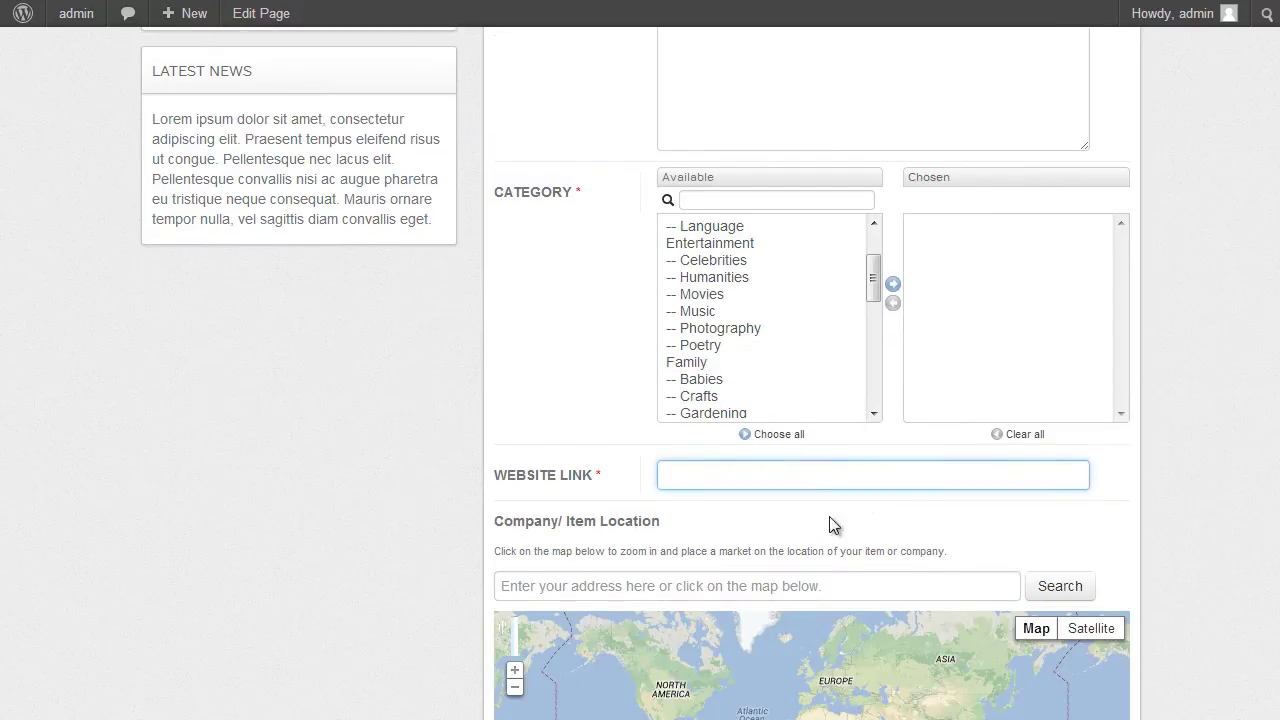
scroll(1159, 390, up, 3)
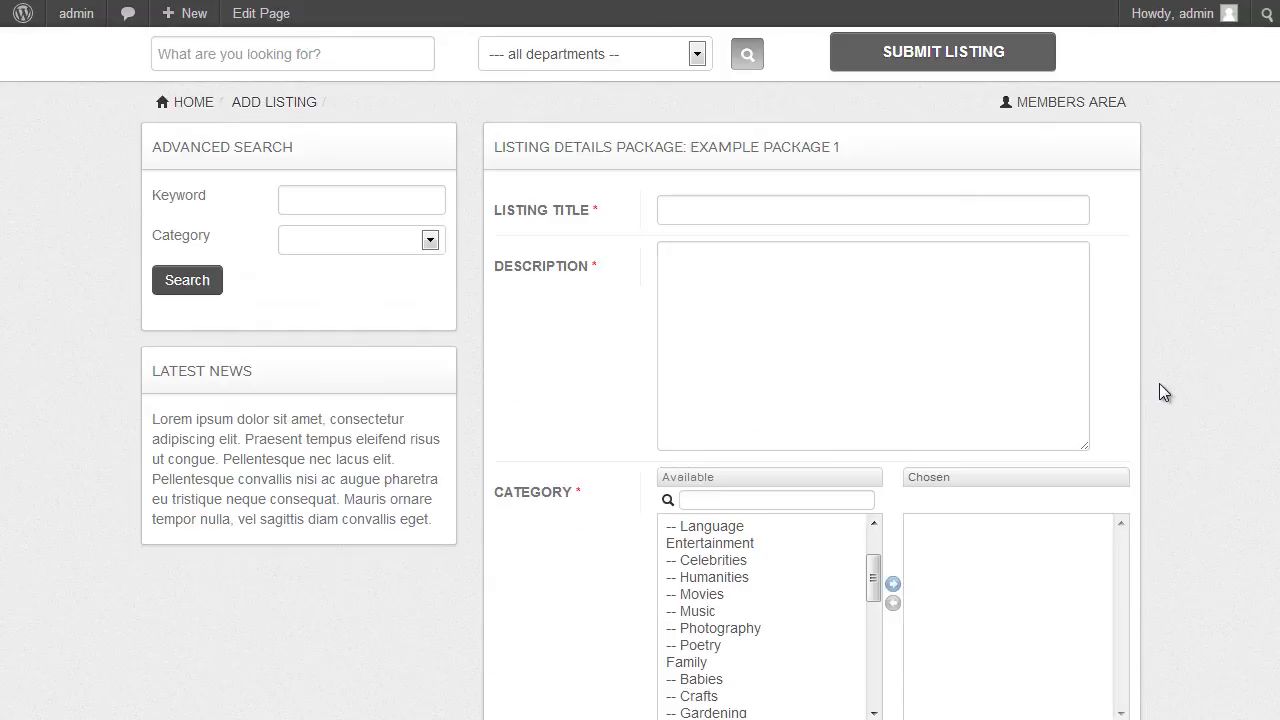
scroll(1158, 396, down, 2)
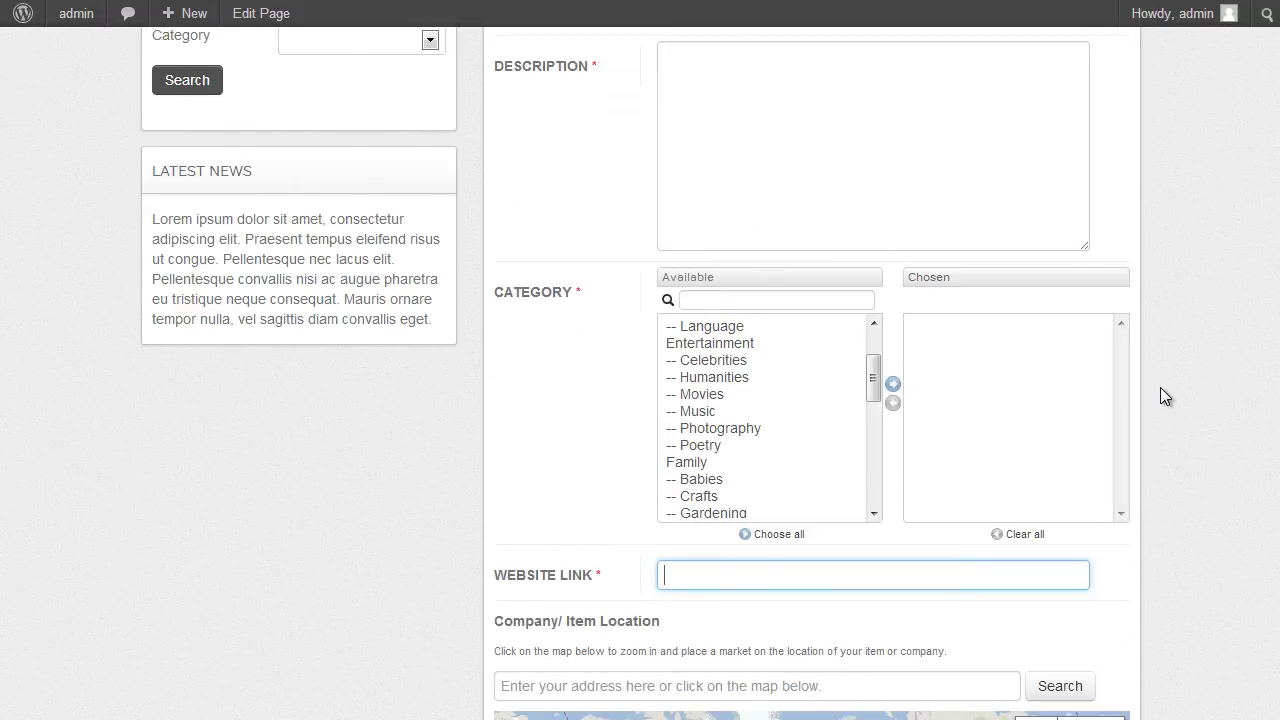
scroll(900, 260, up, 1)
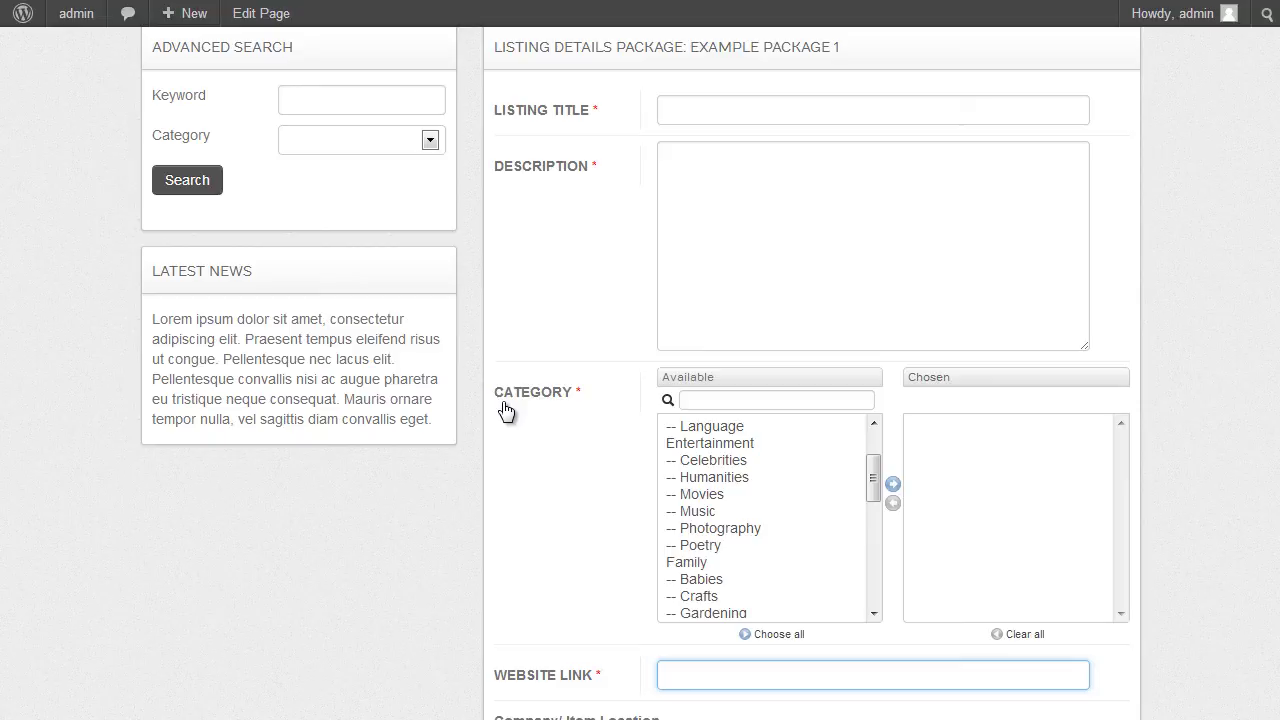
scroll(566, 500, down, 2)
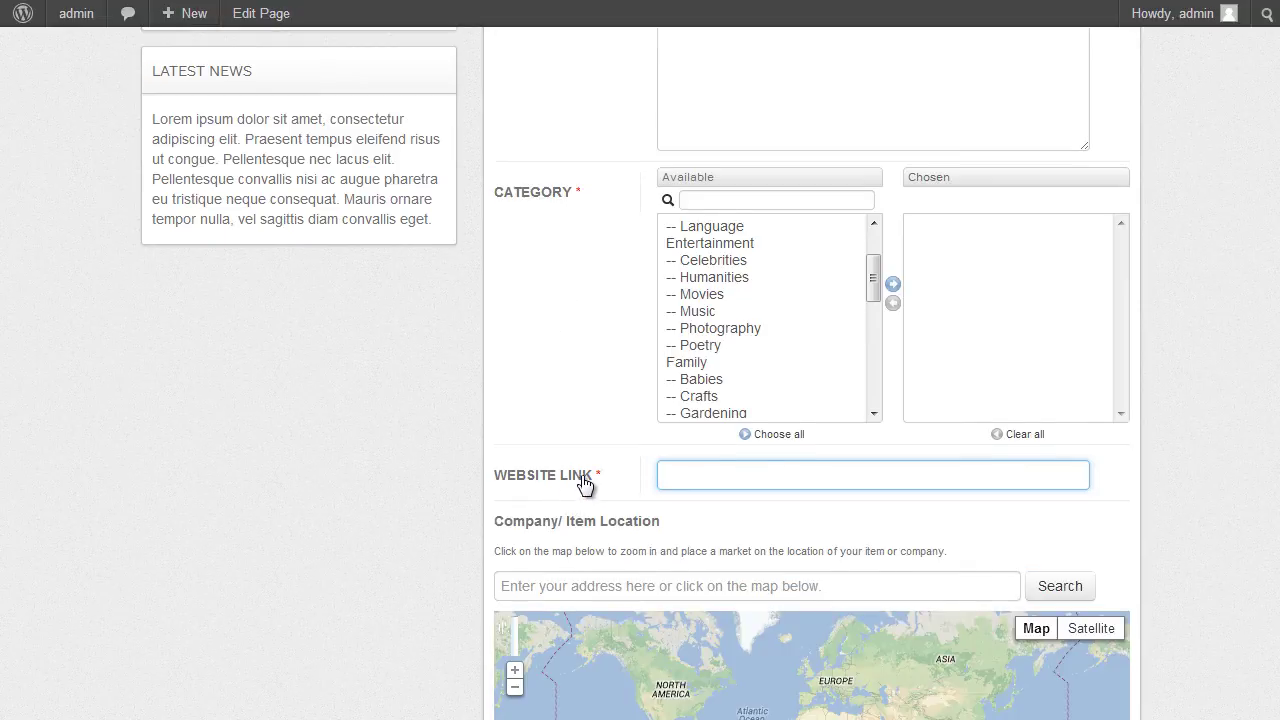
scroll(1163, 345, up, 1)
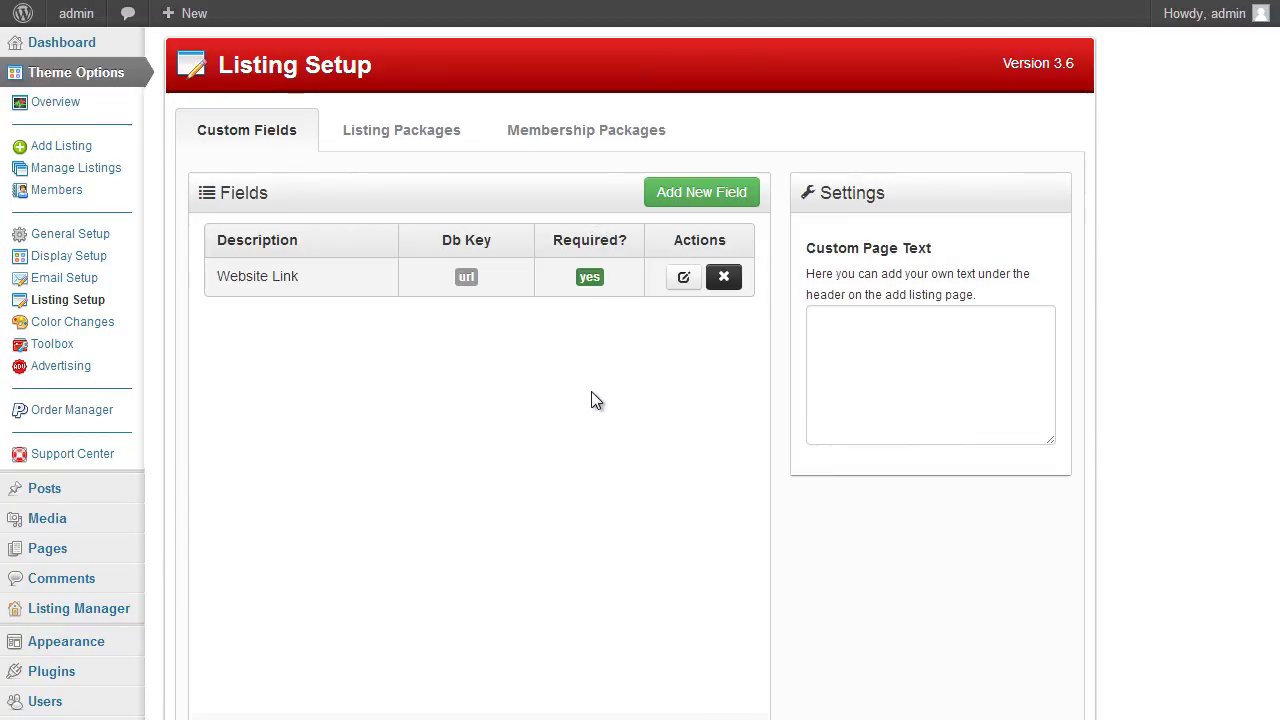
click(690, 208)
Step: Caption the new field 'Name', describe it 'What is your name?', and keep type Input Field
click(687, 219)
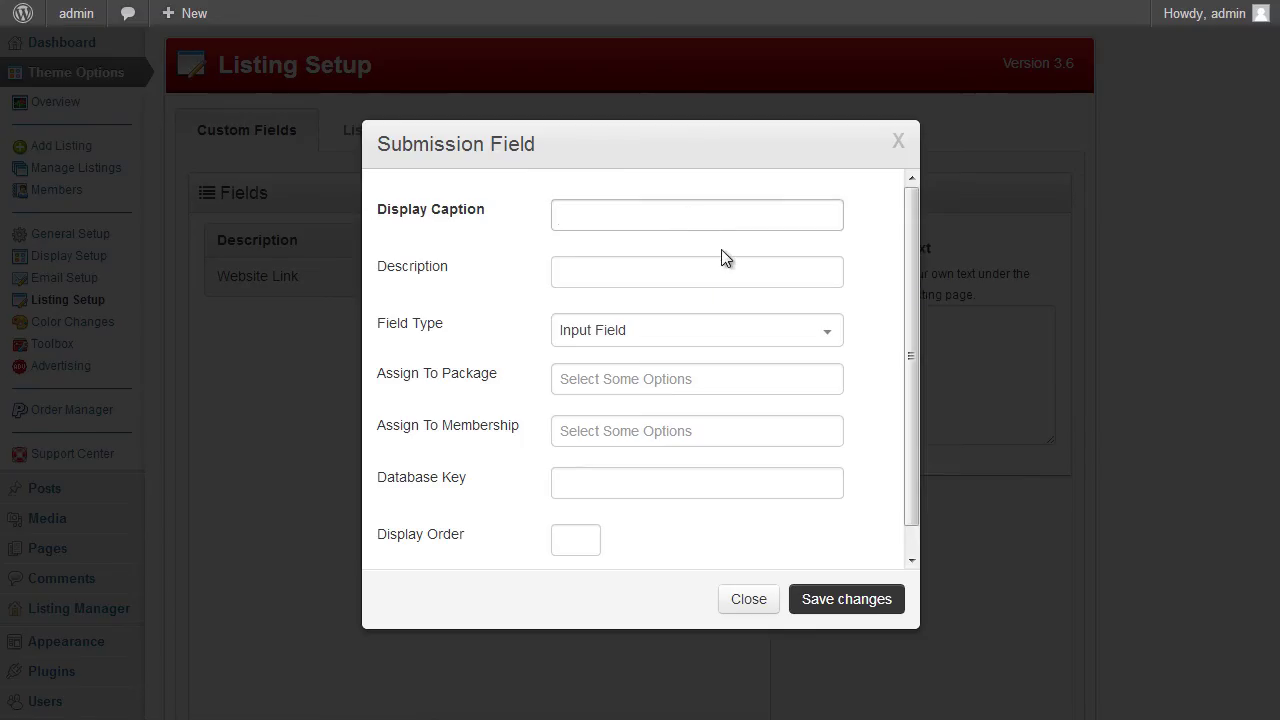
text(Name)
key(Tab)
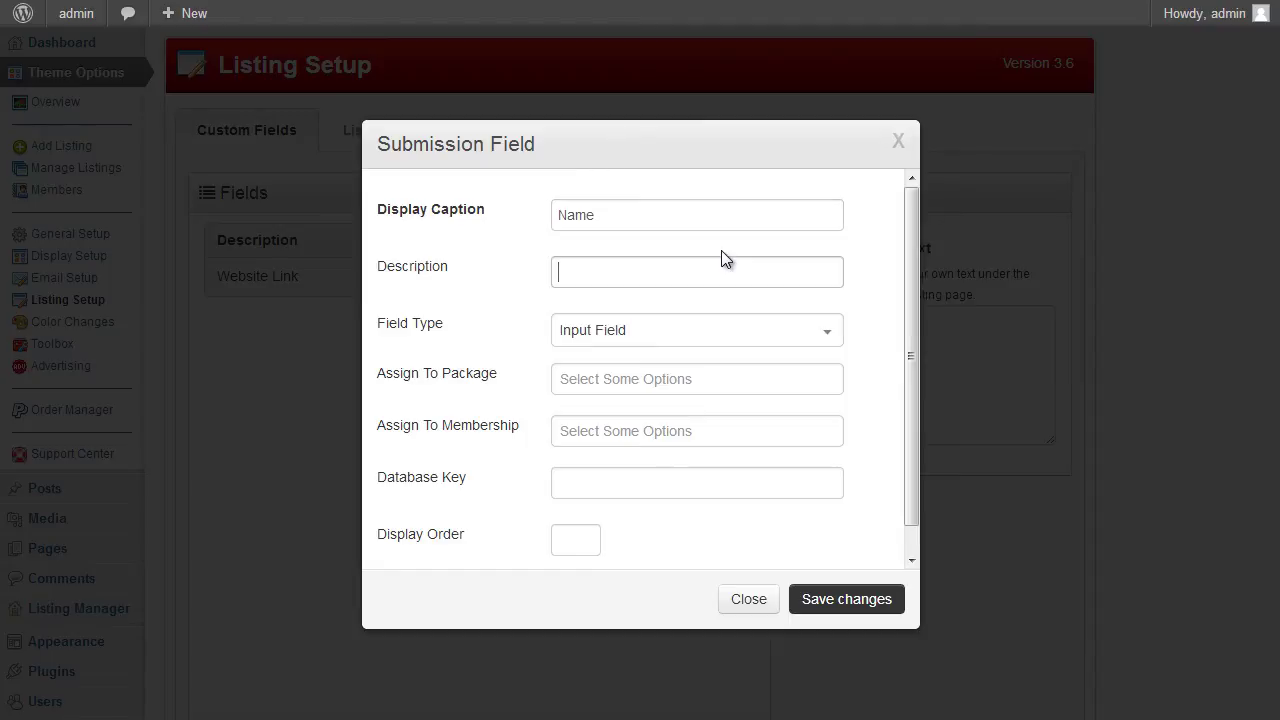
text(Wh)
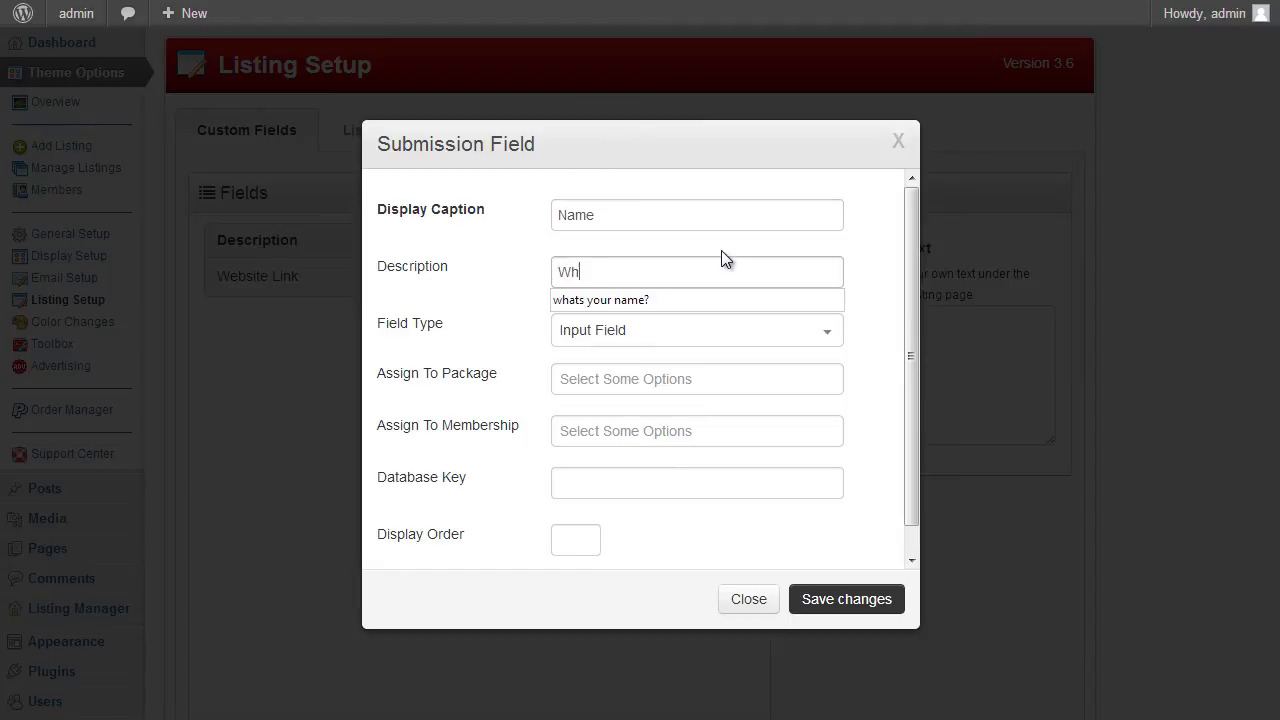
text(at is your name?)
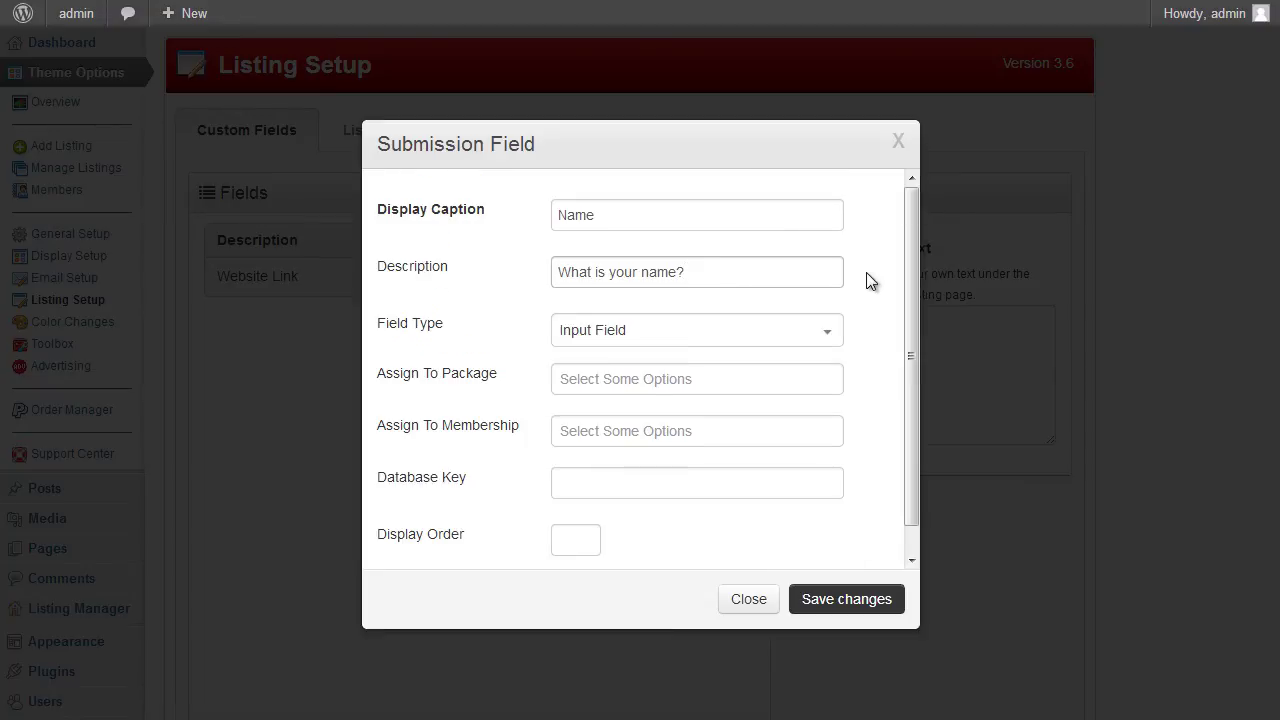
click(613, 346)
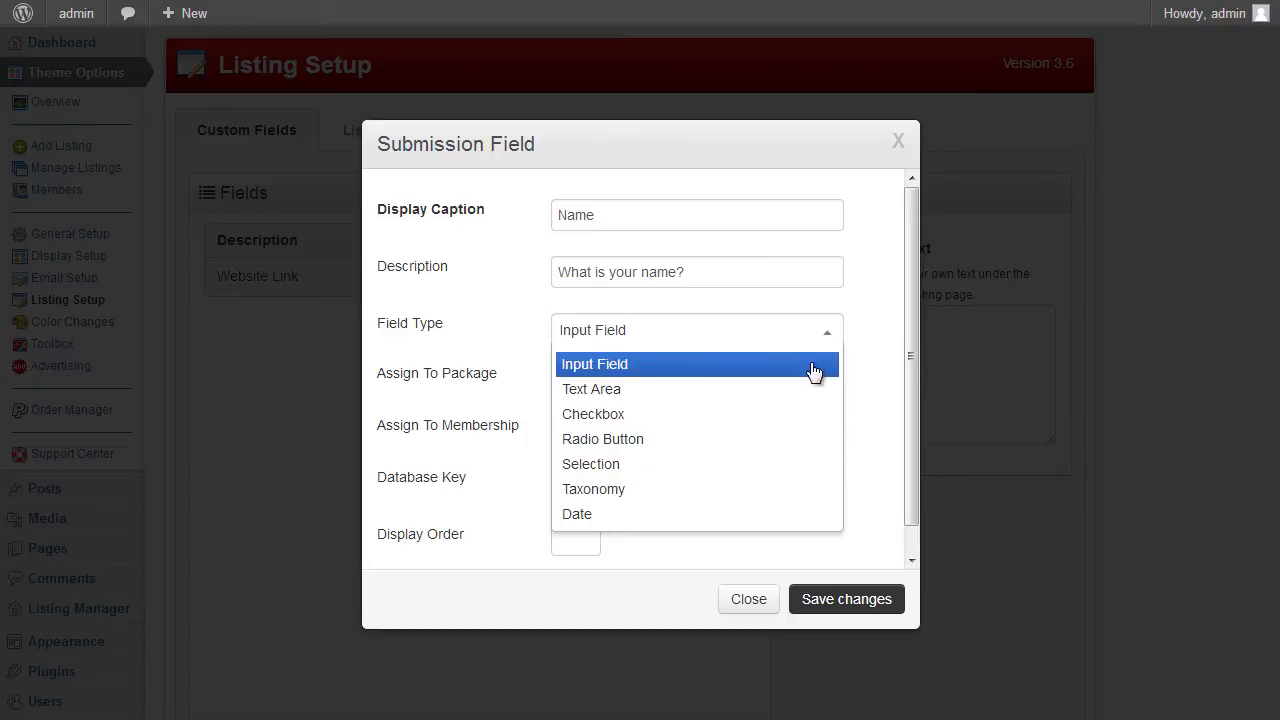
click(861, 345)
Step: Assign the field to Example Package 1 only
scroll(859, 350, down, 1)
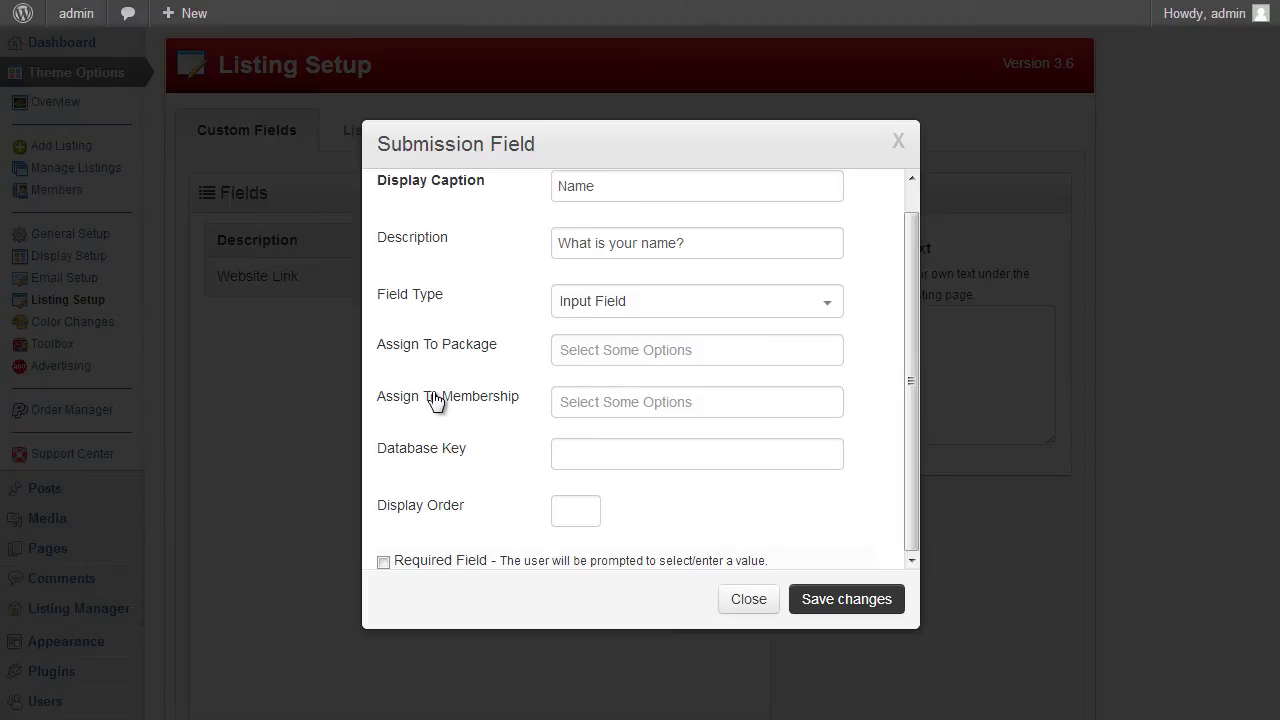
click(646, 355)
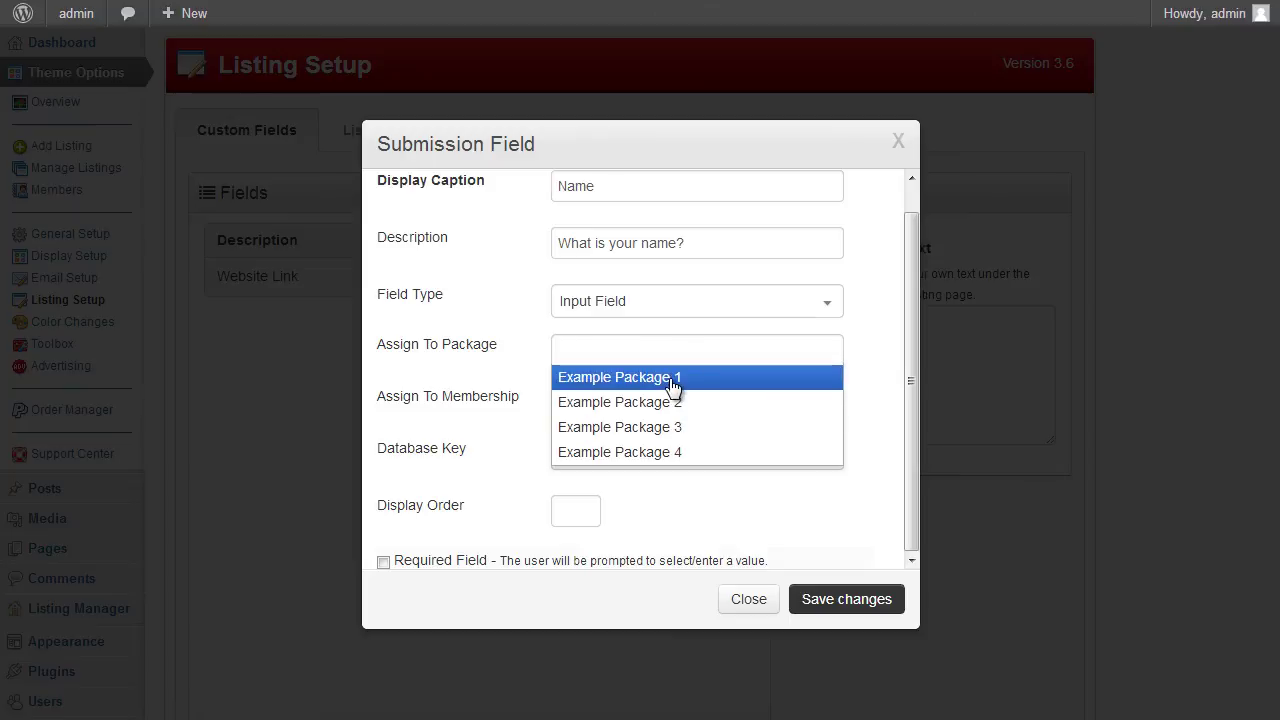
click(673, 378)
click(705, 353)
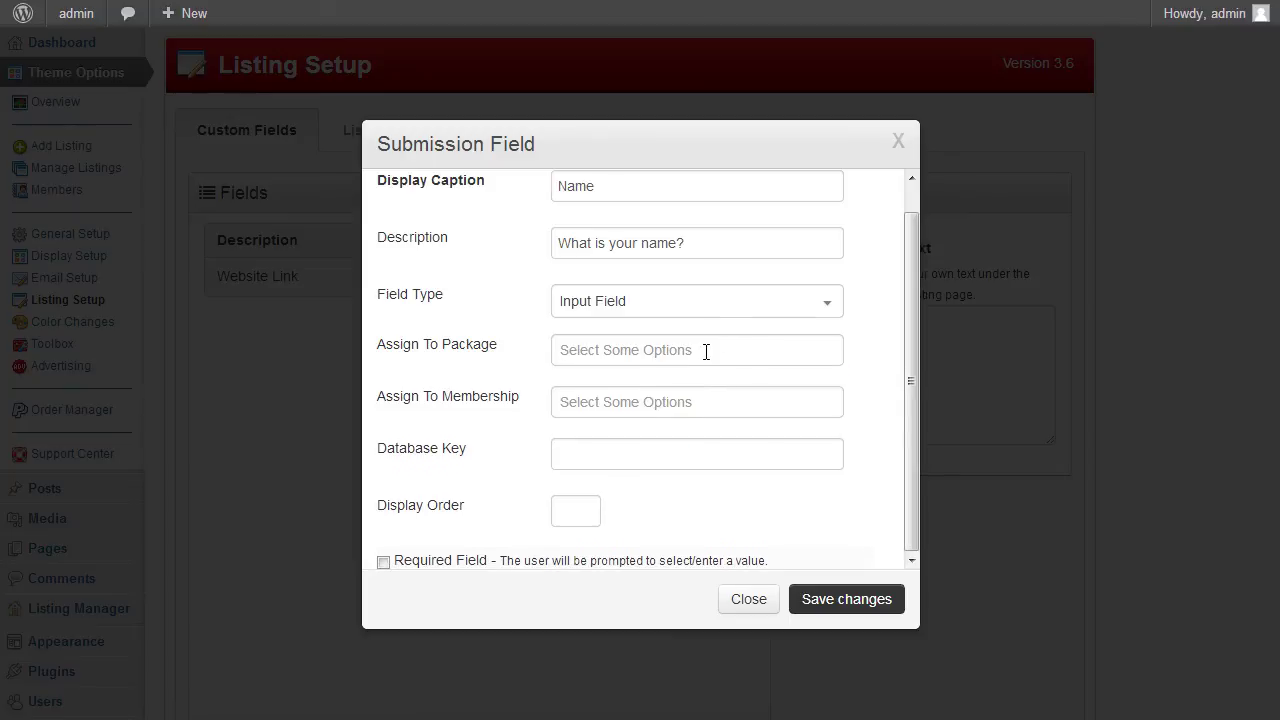
click(689, 354)
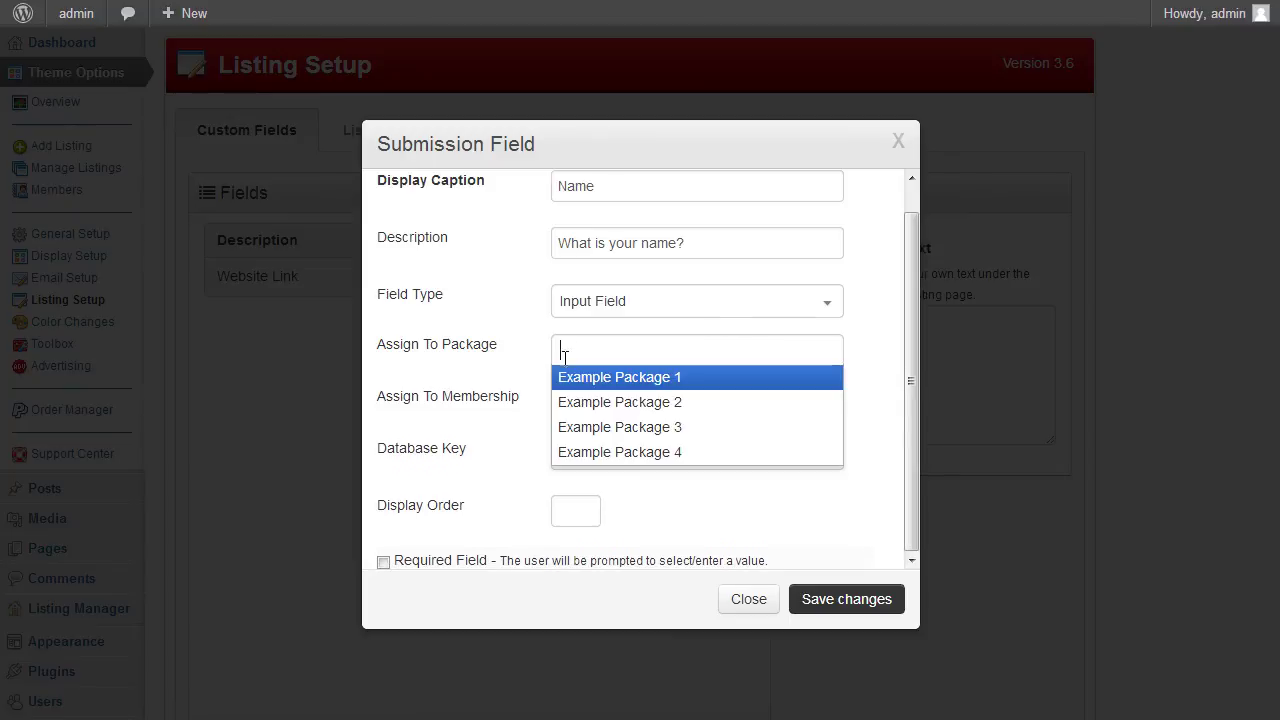
click(616, 386)
click(731, 356)
click(700, 406)
click(740, 374)
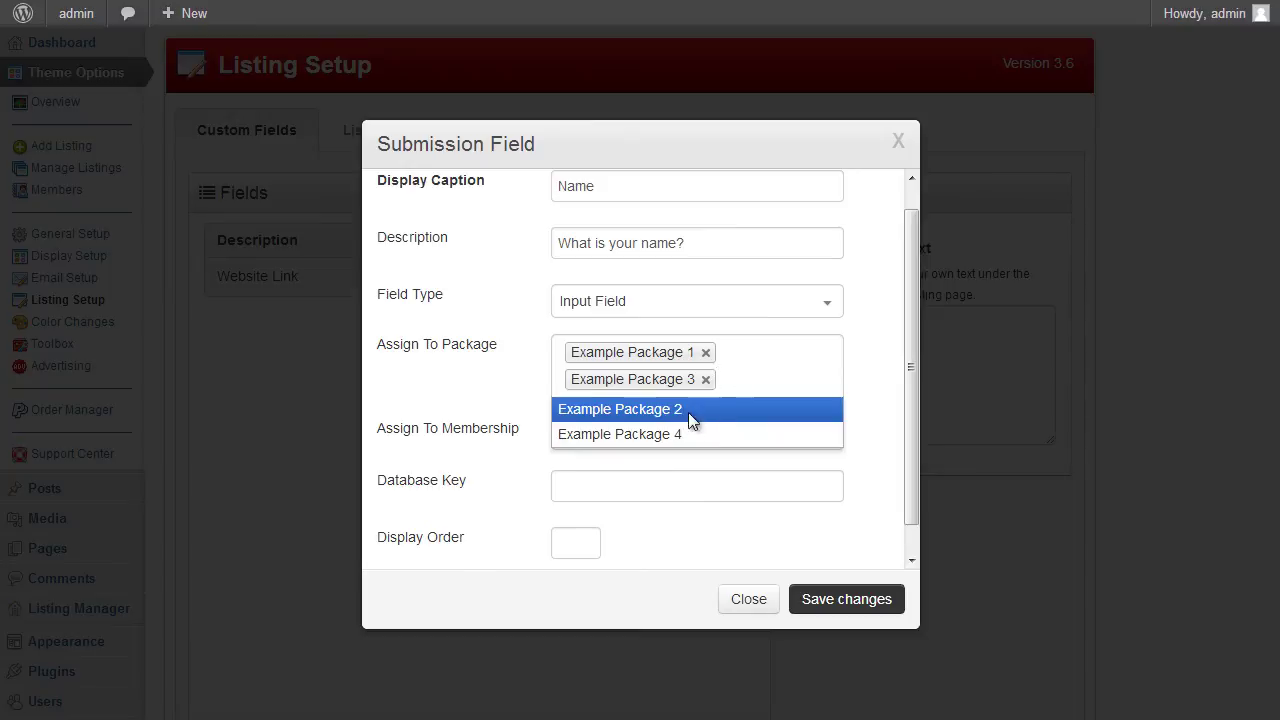
click(688, 412)
click(706, 353)
click(706, 353)
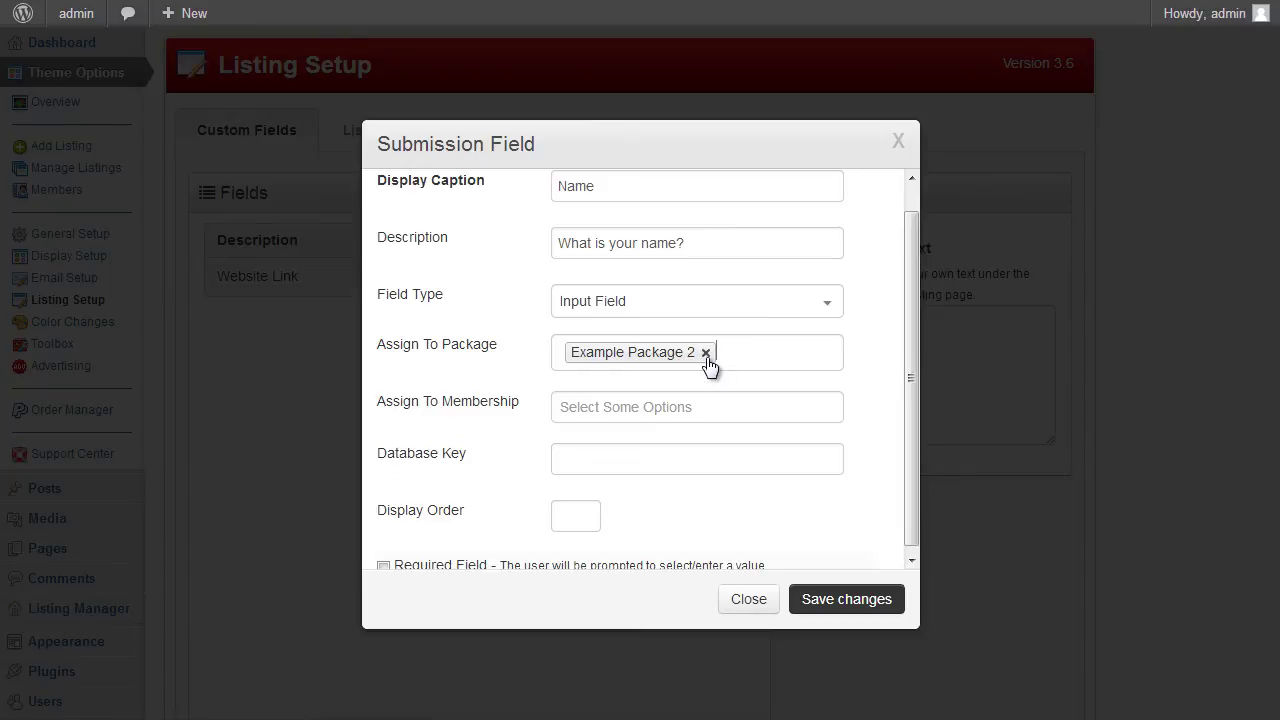
click(705, 353)
click(665, 354)
click(657, 382)
Step: Assign the field to Example Memberships 1 and 2
click(769, 405)
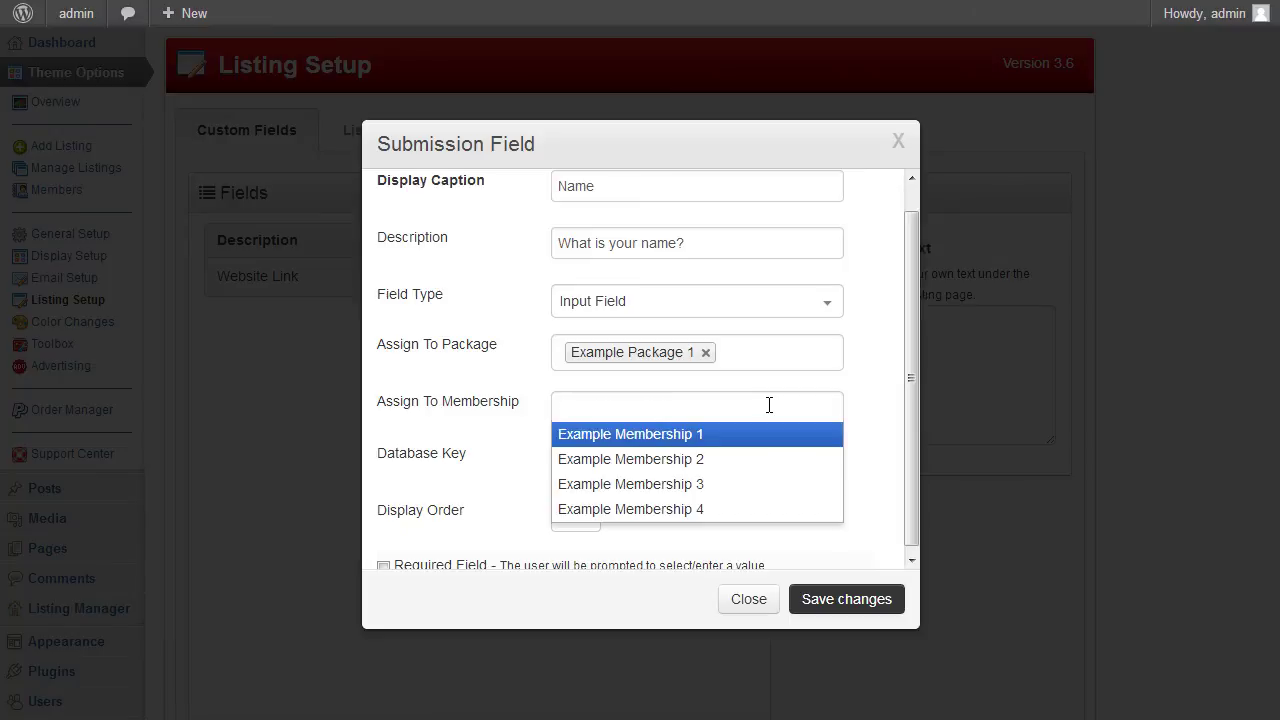
click(734, 434)
click(760, 415)
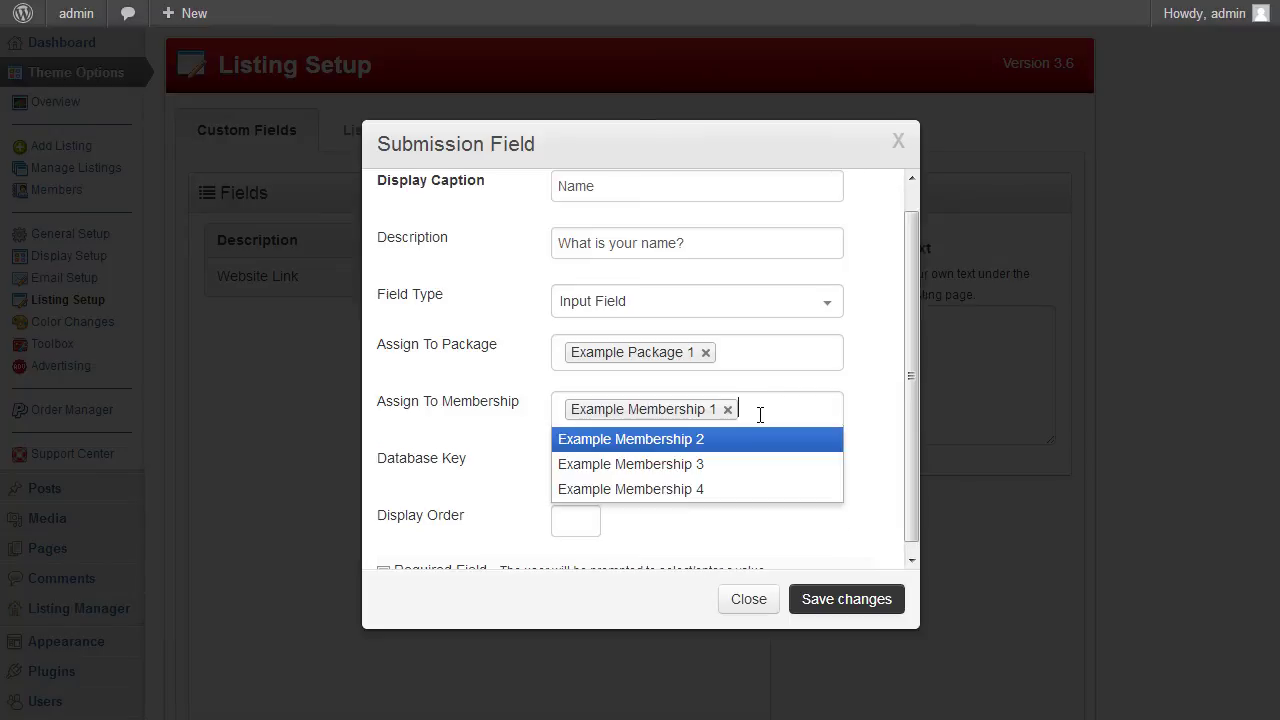
click(731, 439)
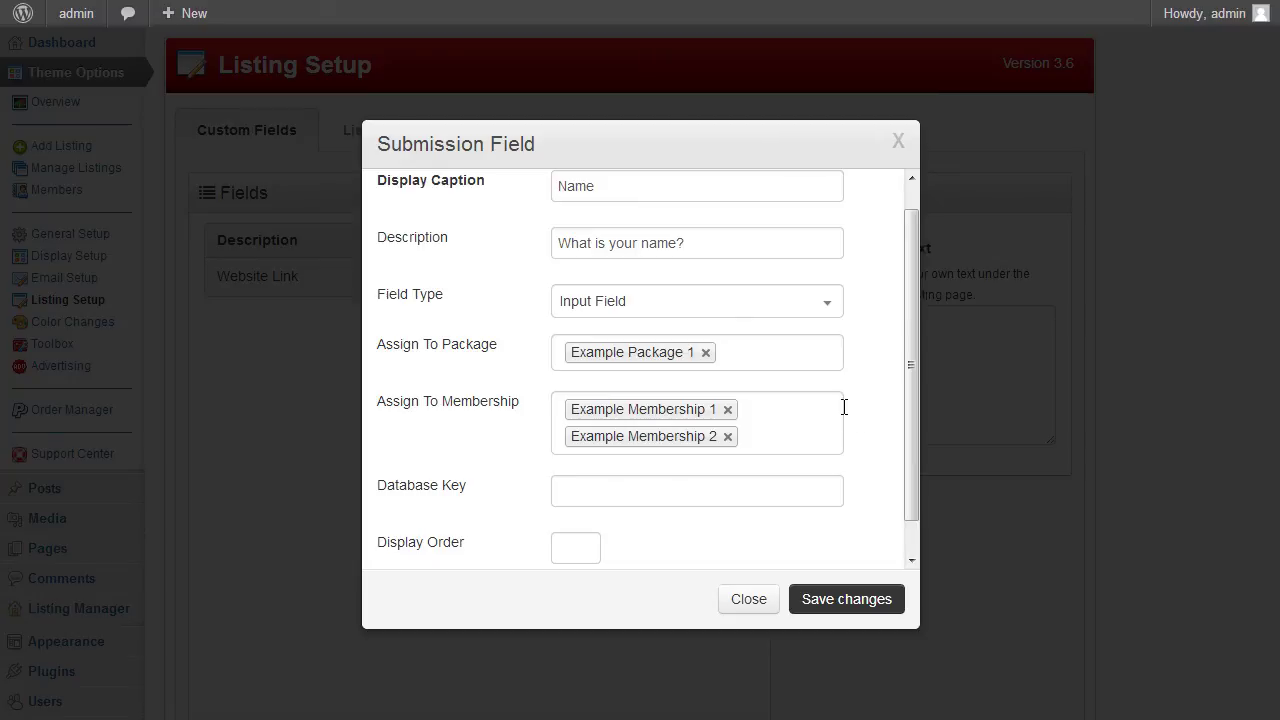
Step: Enter 'name' as the field's database key
scroll(843, 406, up, 1)
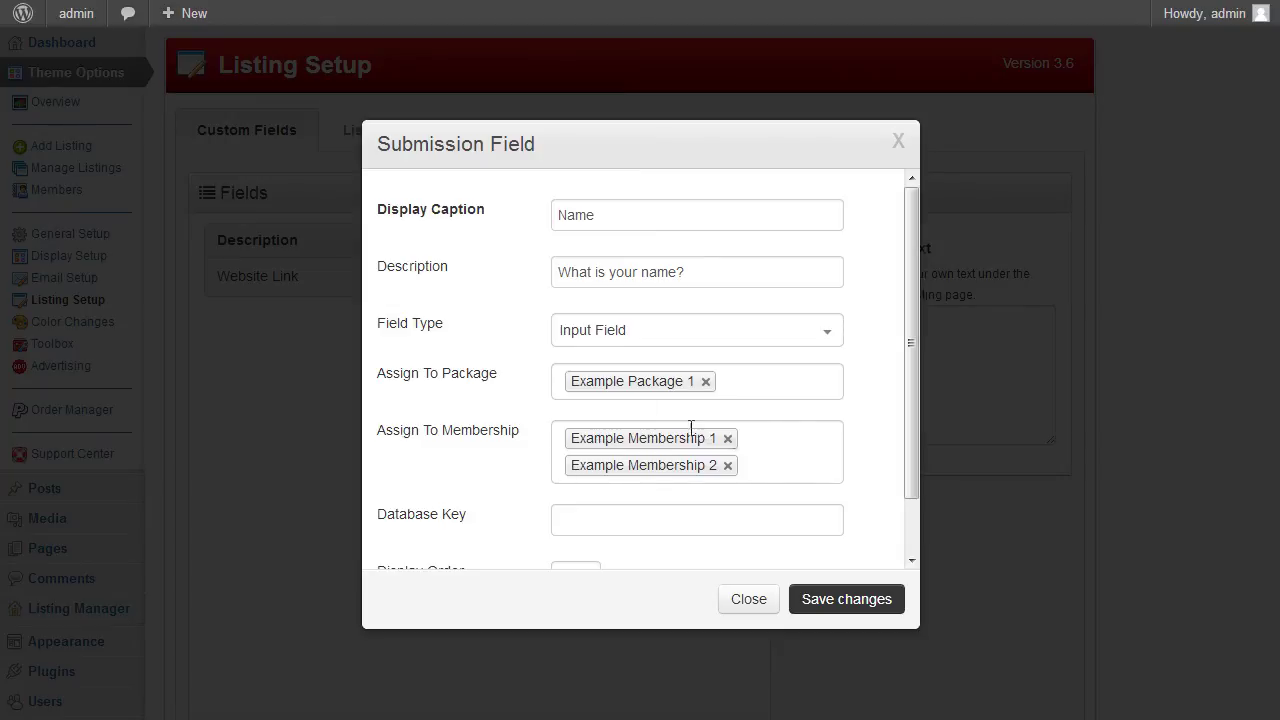
scroll(789, 437, down, 2)
scroll(848, 436, up, 2)
scroll(846, 434, down, 2)
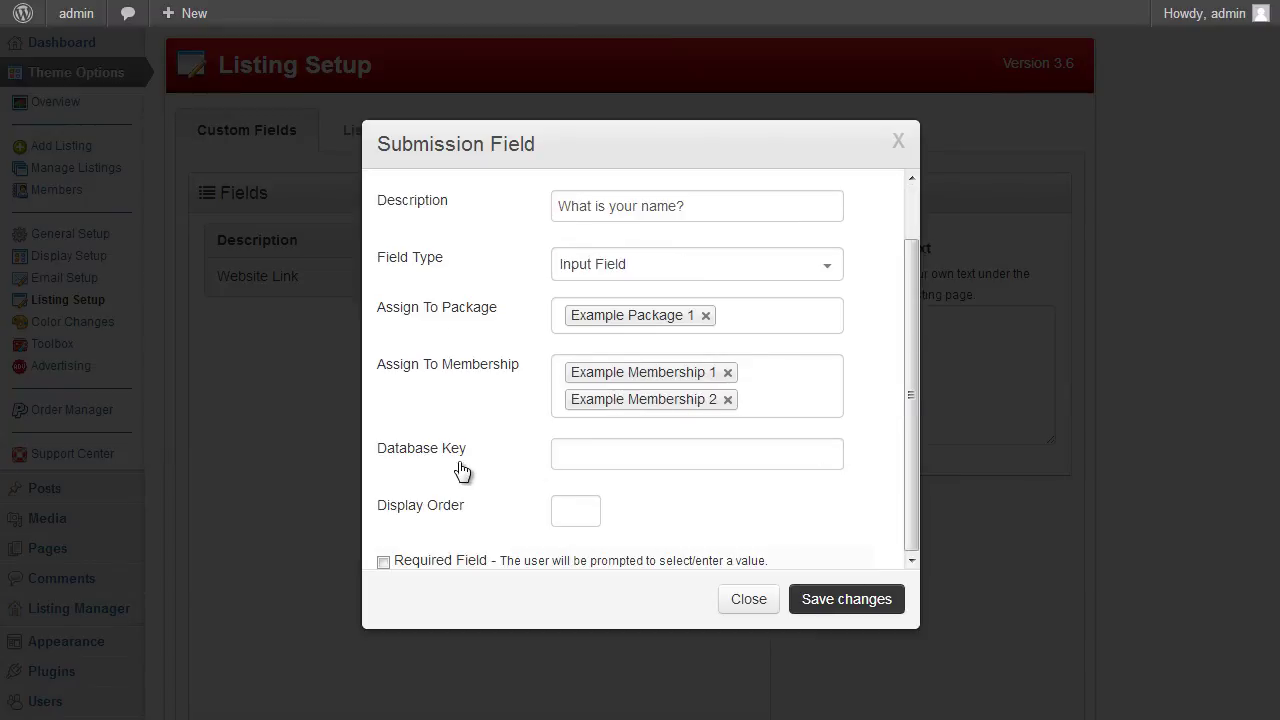
click(611, 456)
scroll(527, 480, up, 2)
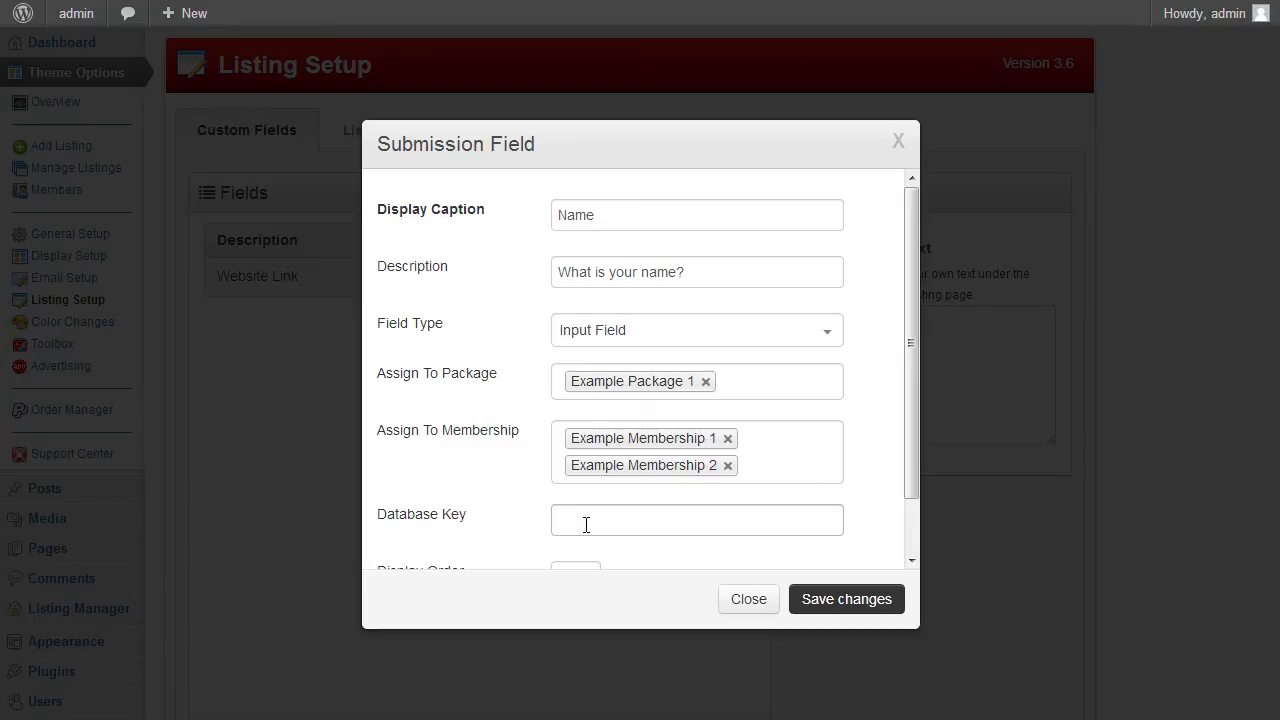
text(name)
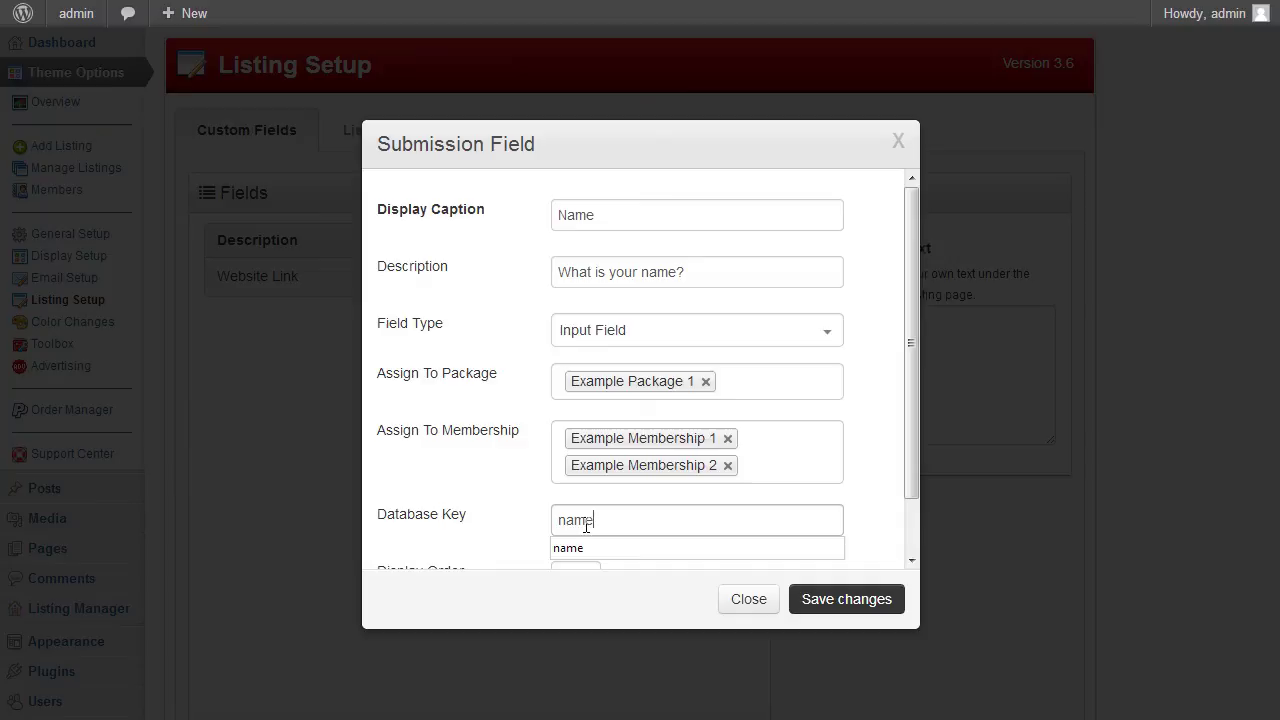
drag(590, 517, 551, 520)
click(526, 534)
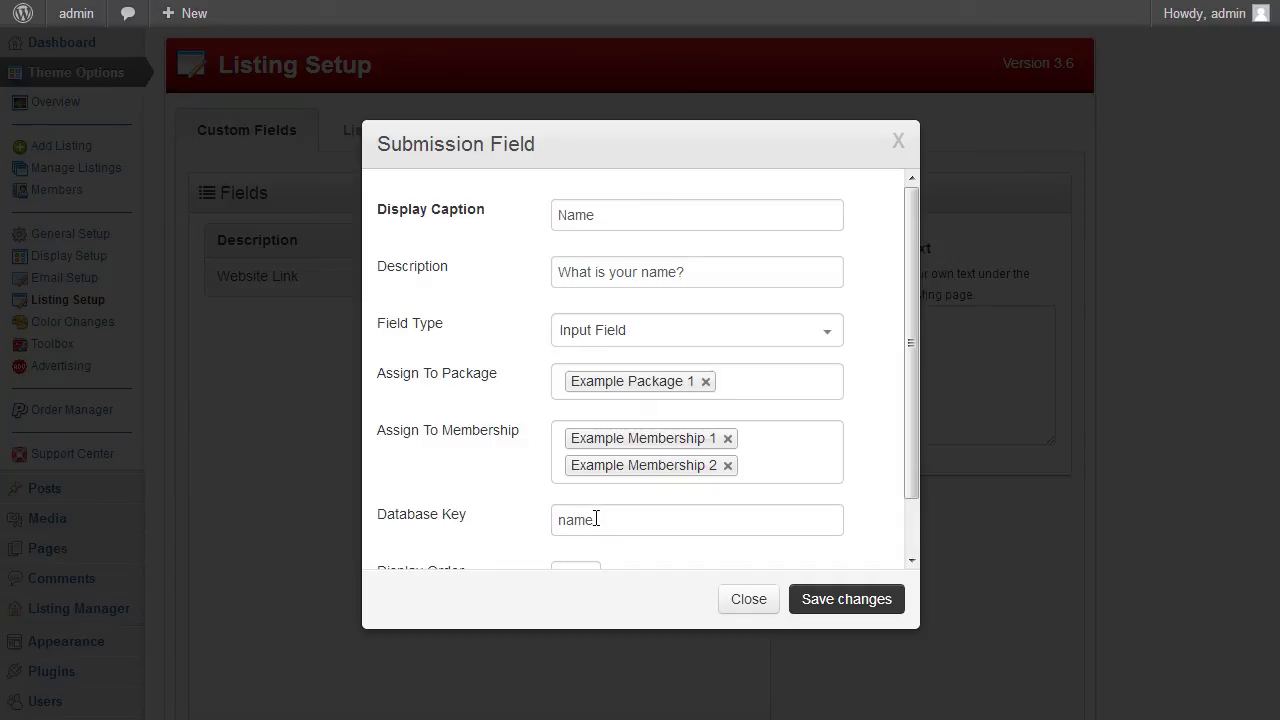
scroll(523, 491, down, 1)
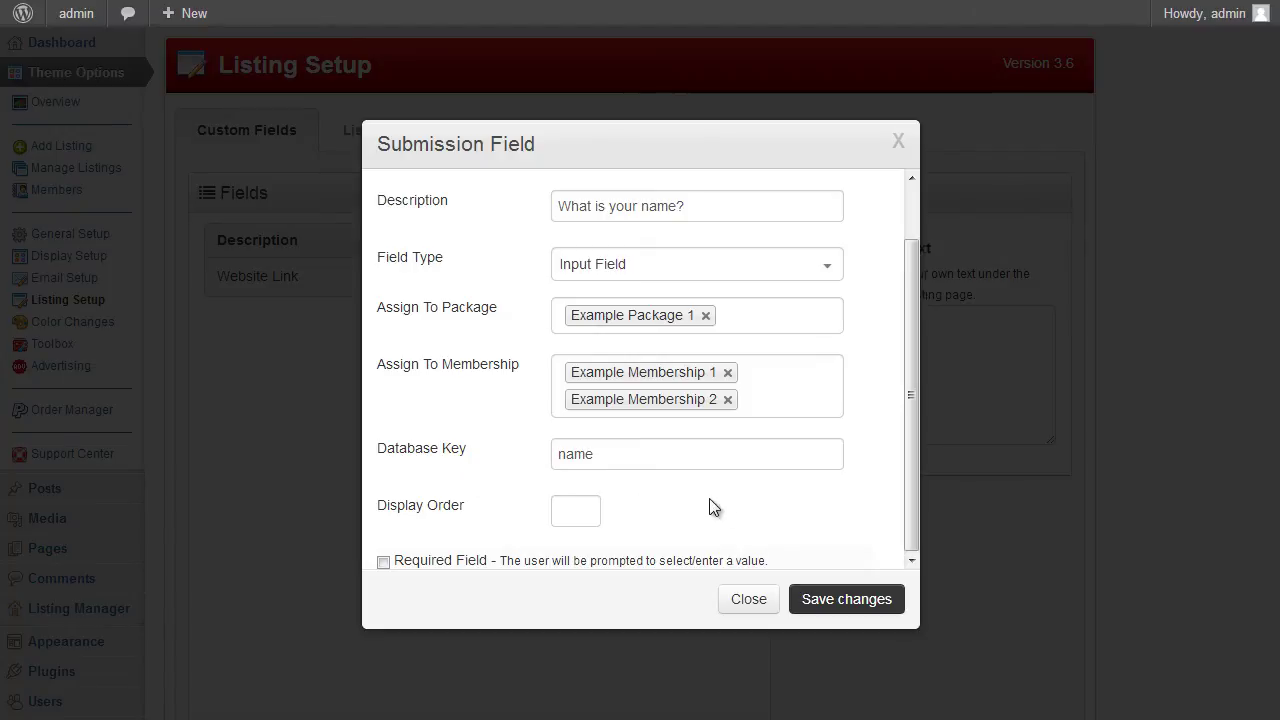
Step: Set display order 1, mark the field required, and save it
click(562, 505)
text(1)
scroll(570, 497, down, 1)
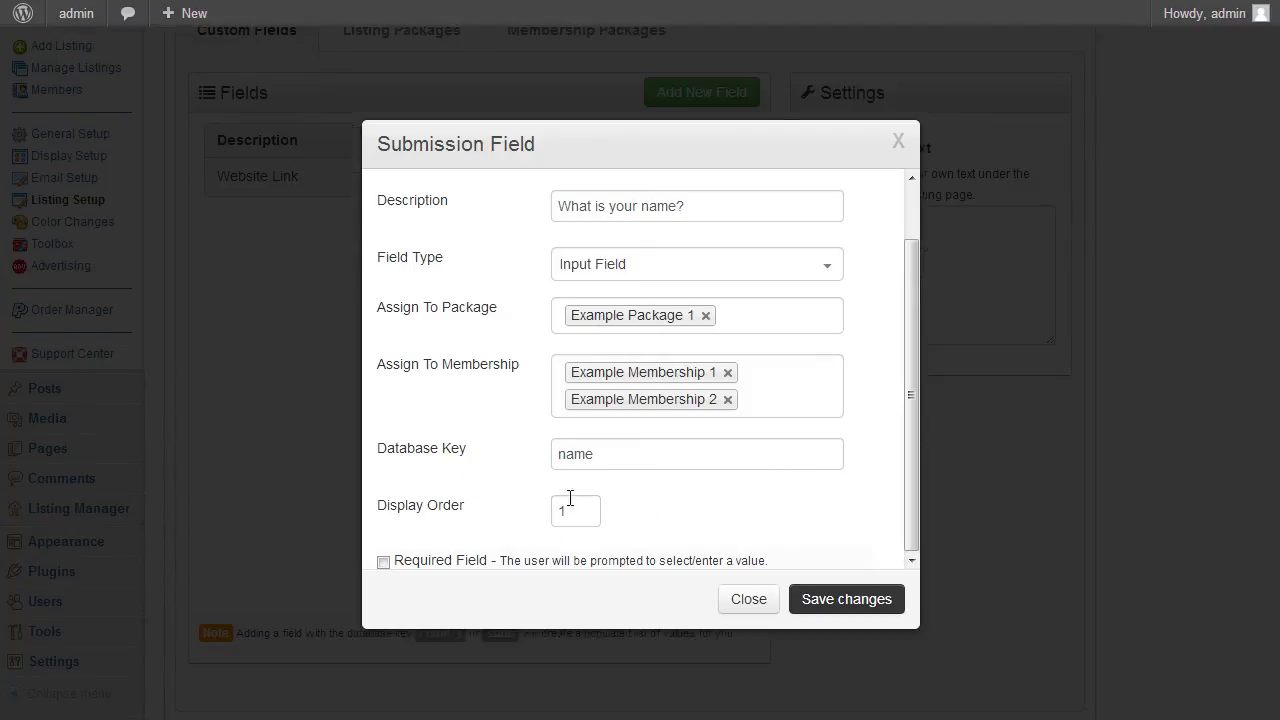
click(385, 563)
click(838, 600)
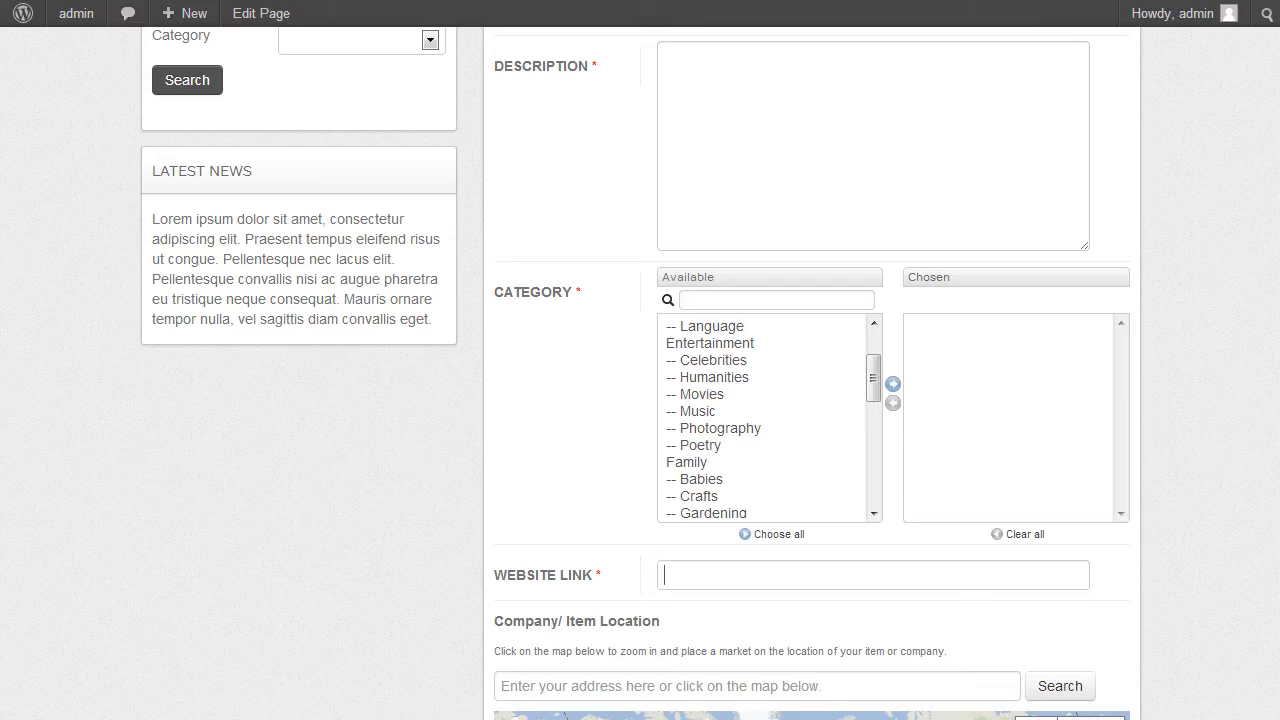
Step: On the site, start an Example Package 1 listing and check the required Name field's hint
scroll(1031, 243, up, 5)
click(963, 163)
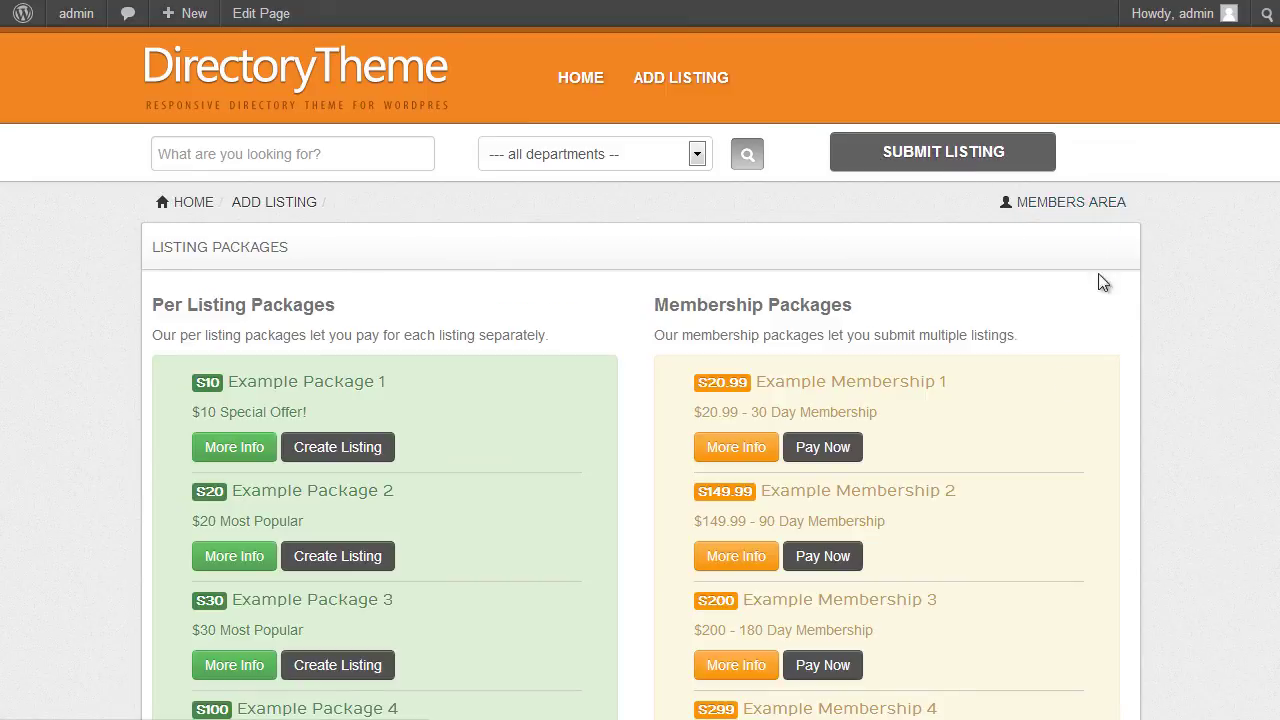
scroll(491, 334, down, 1)
click(374, 349)
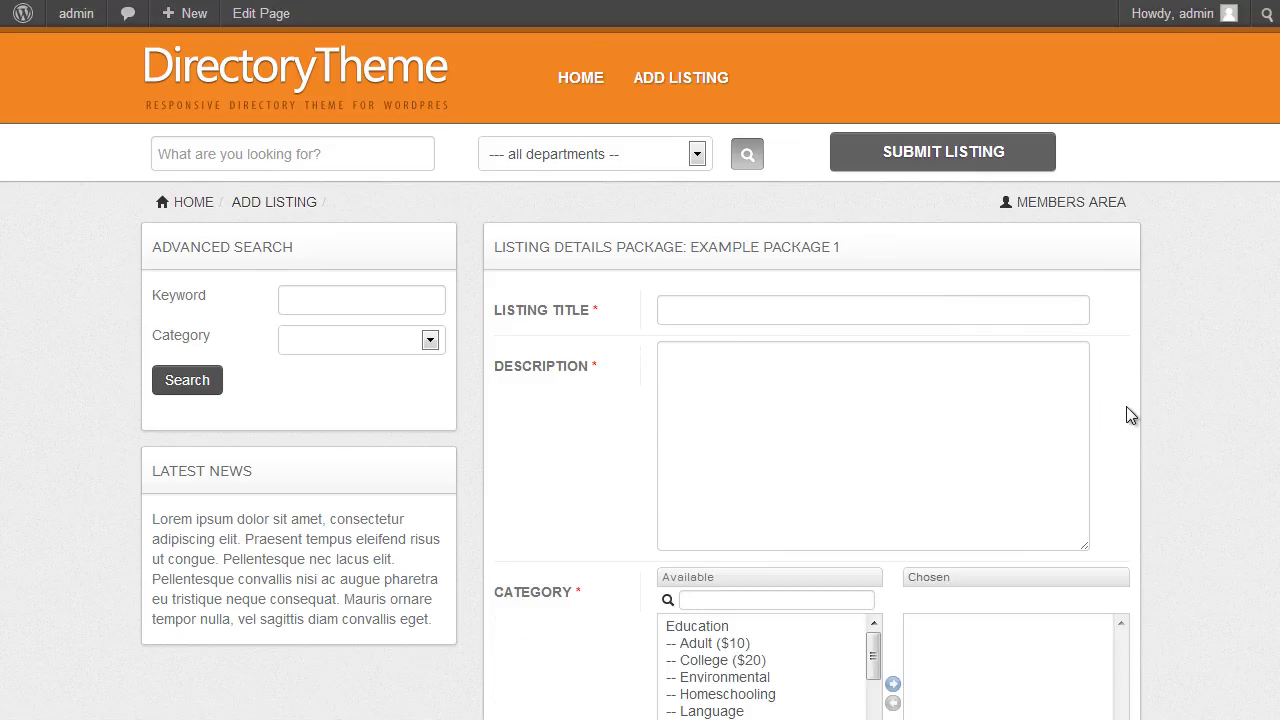
scroll(1130, 408, down, 5)
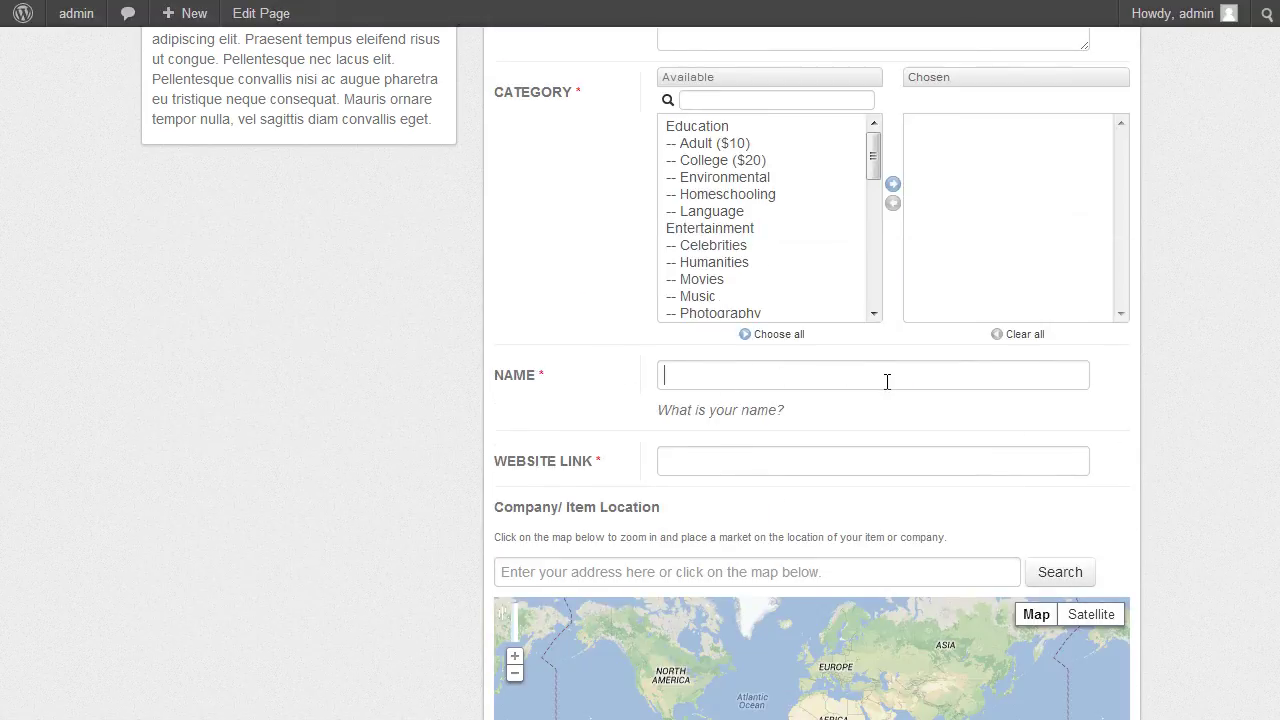
click(816, 378)
scroll(760, 372, down, 1)
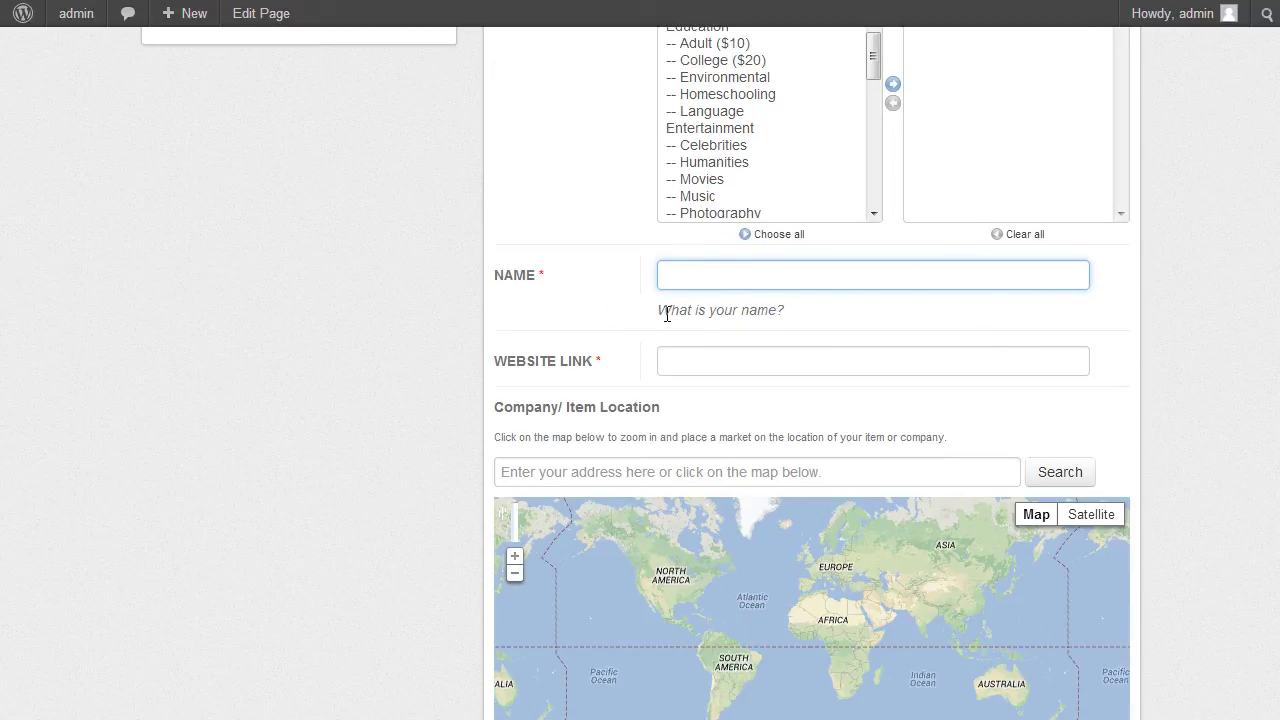
click(779, 310)
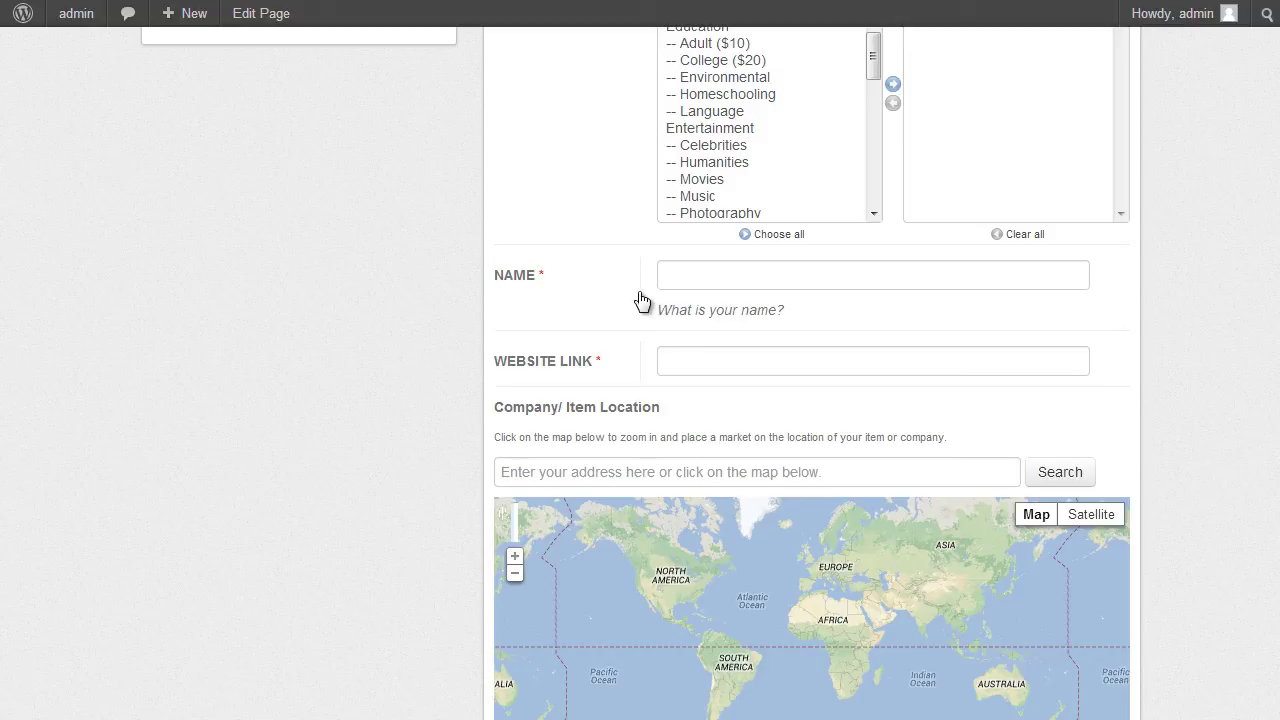
scroll(1178, 340, up, 1)
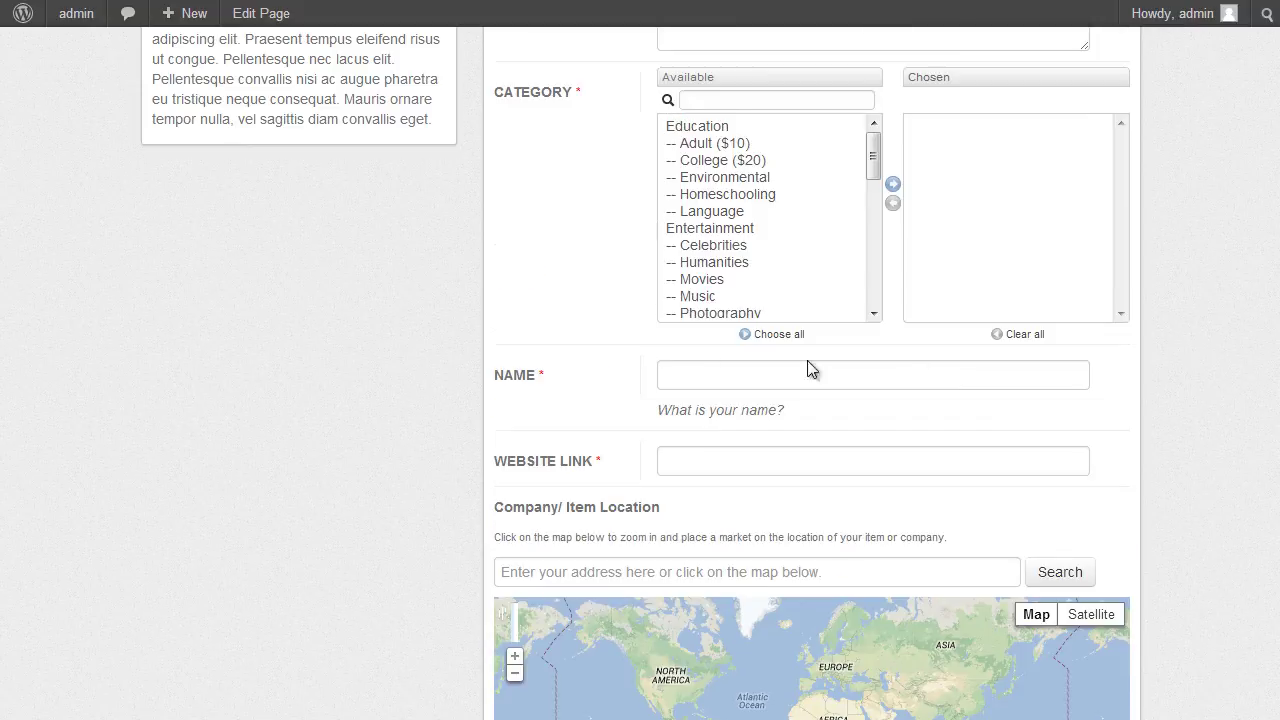